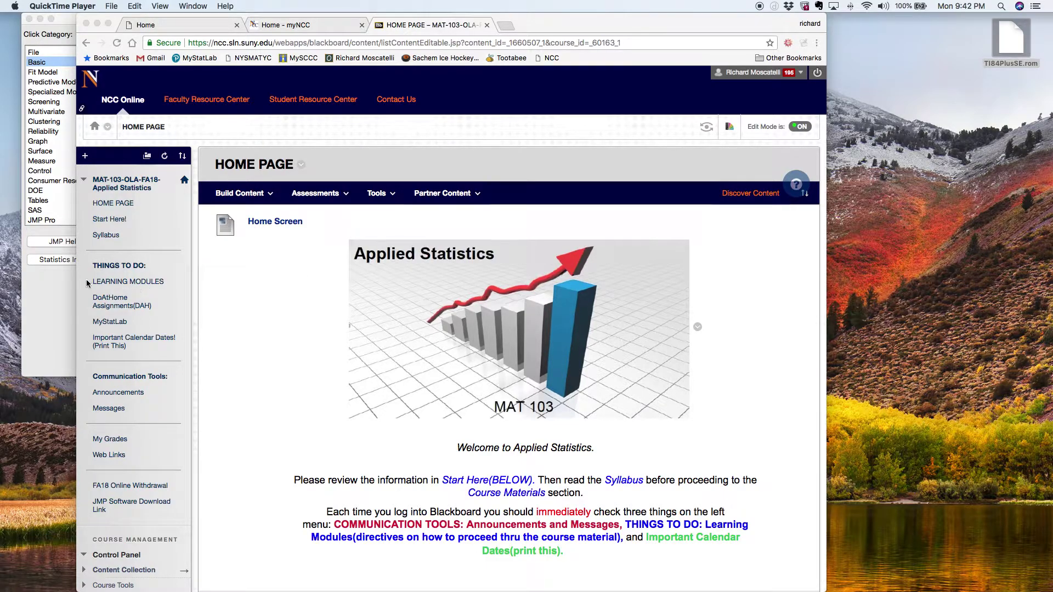
Step: Open The Geometric Distribution document from Week #2 of the course's learning modules
click(135, 284)
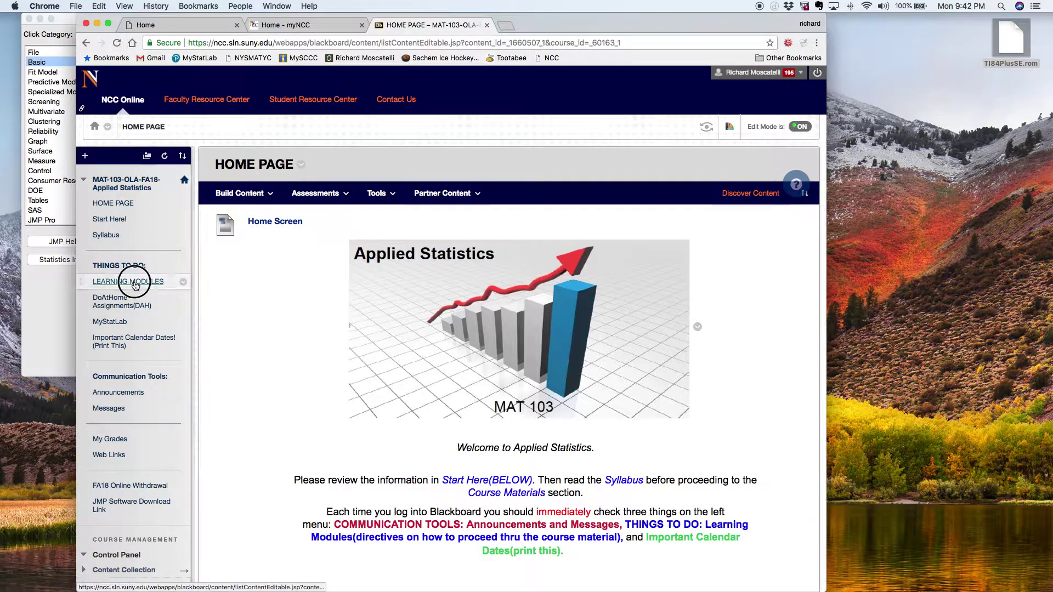
click(137, 284)
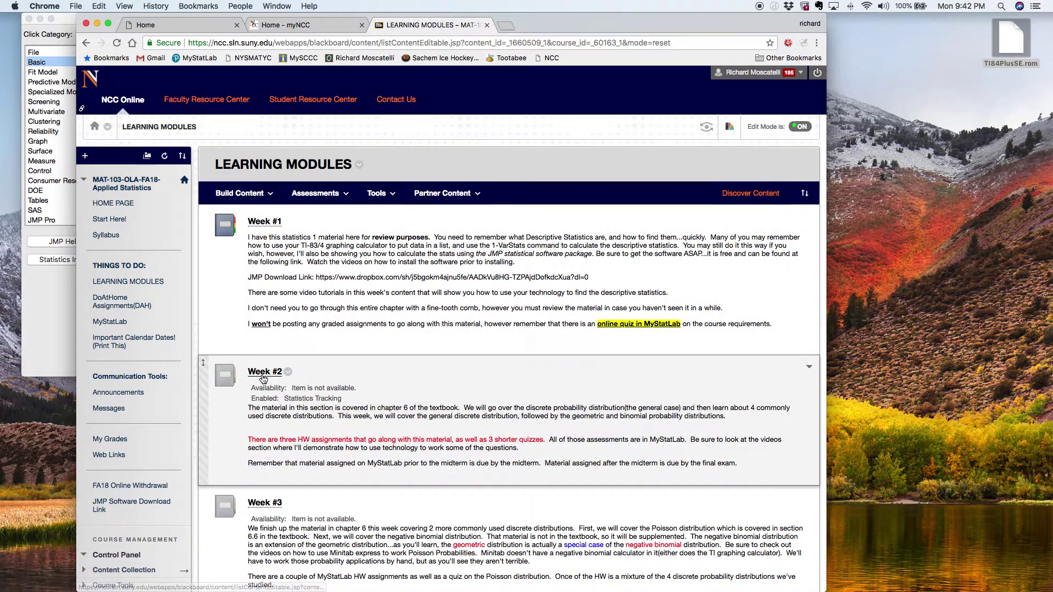
click(266, 372)
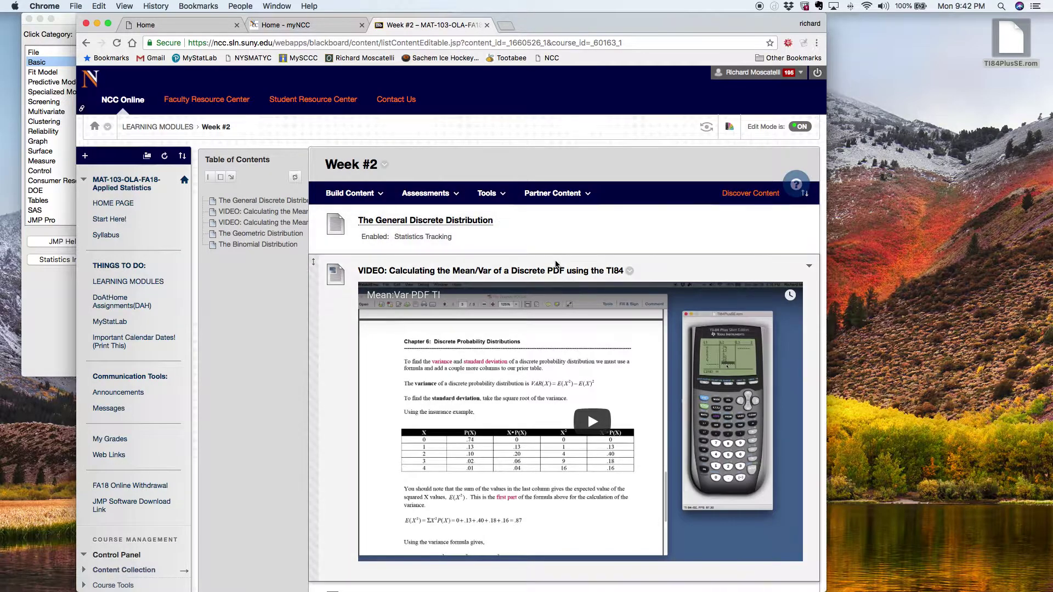
scroll(555, 260, down, 3)
scroll(557, 265, down, 4)
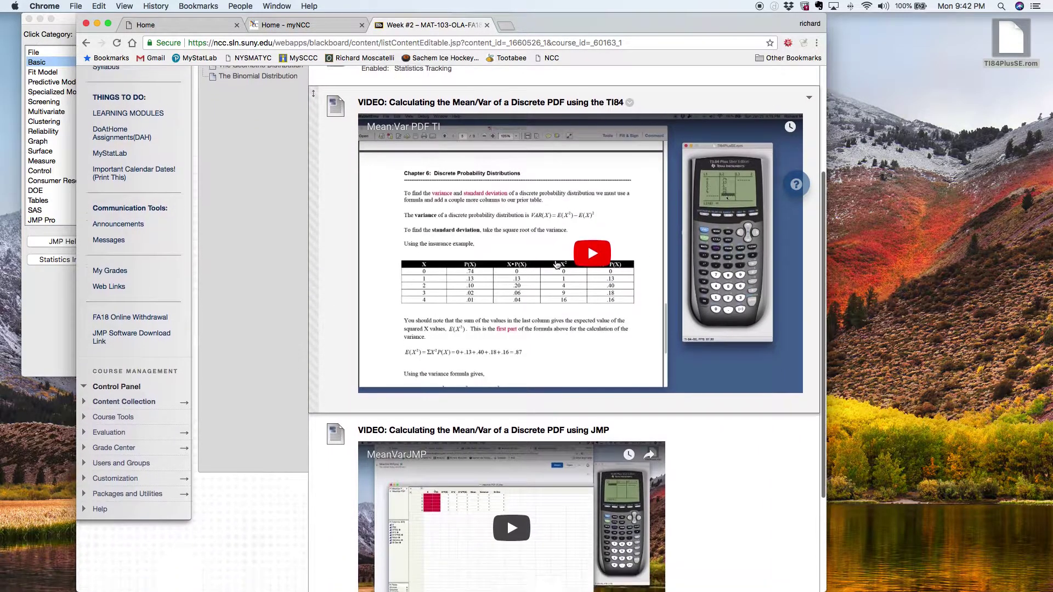
scroll(555, 276, down, 4)
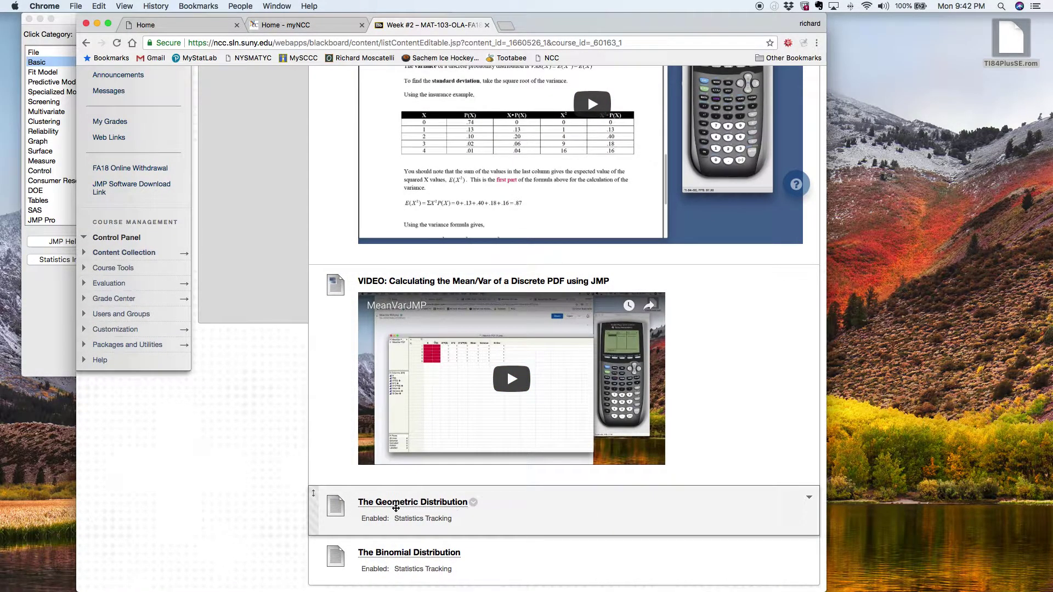
click(428, 505)
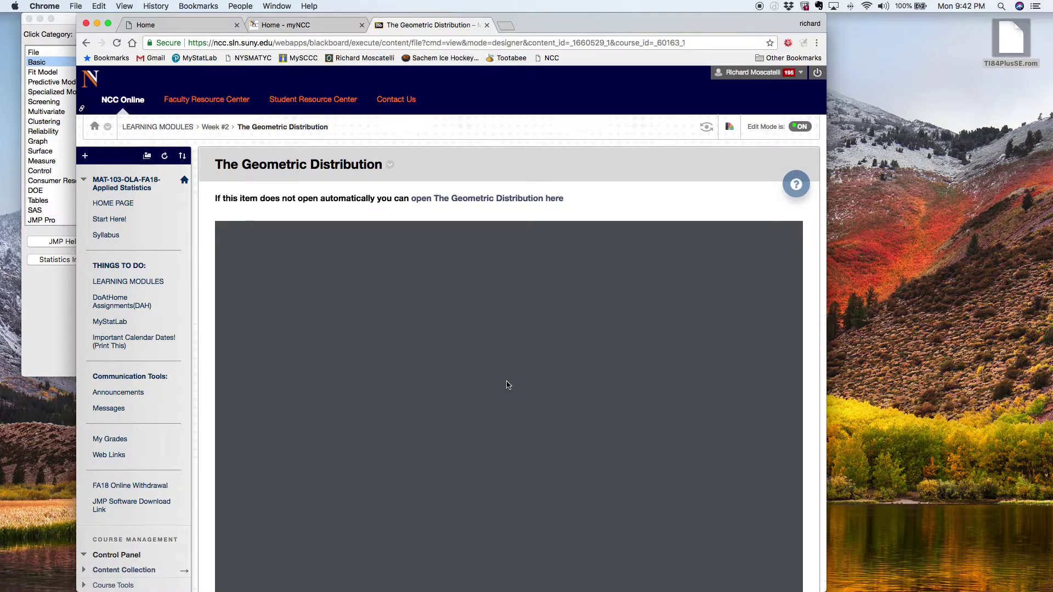
Step: Skim The Geometric Distribution document from its introduction to the telemarketer worked example on page 3
scroll(507, 382, down, 5)
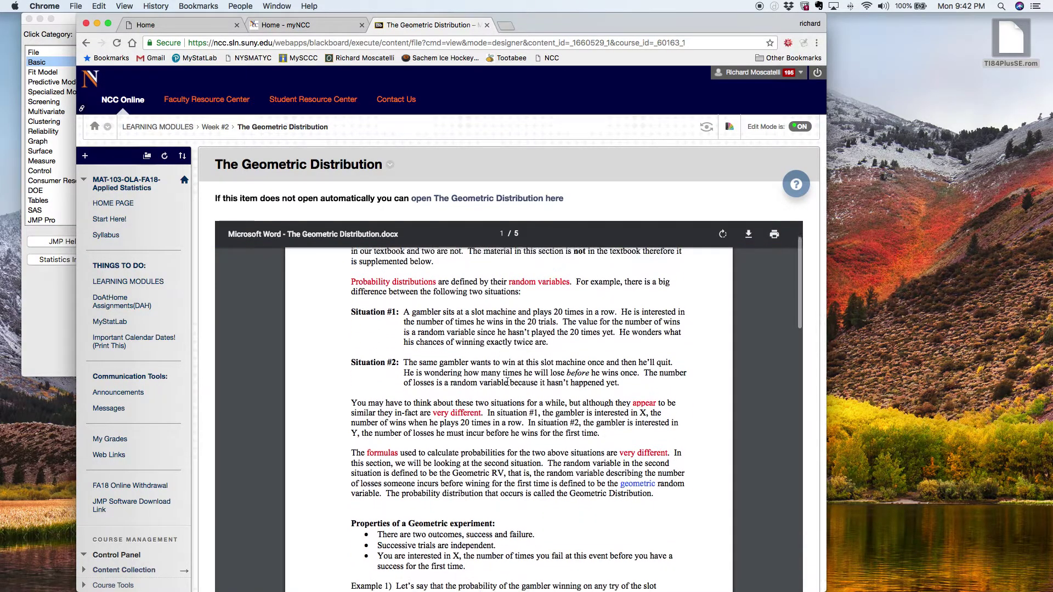
scroll(507, 382, down, 3)
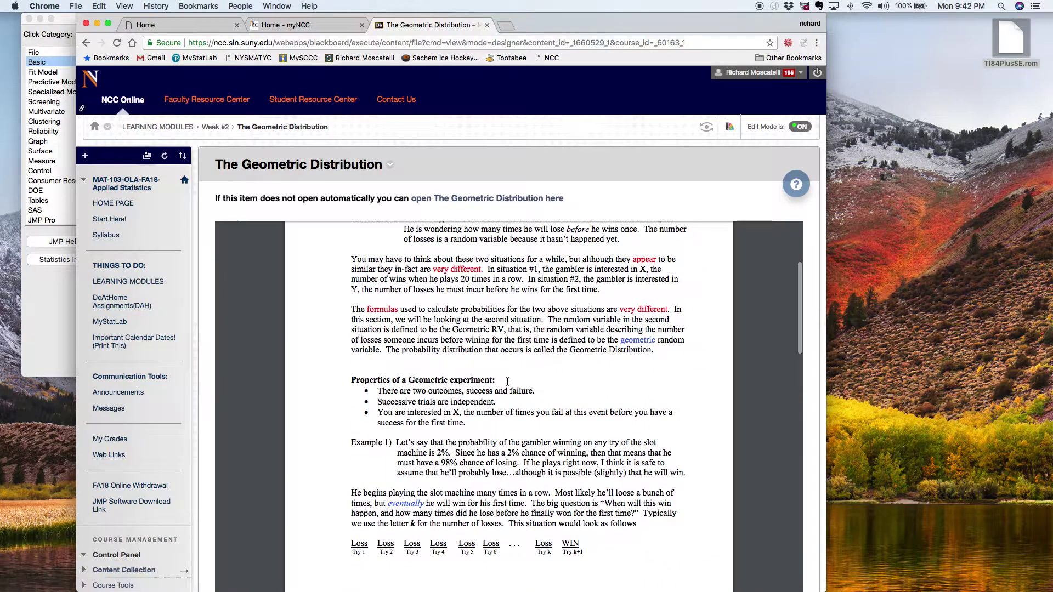
scroll(507, 382, down, 4)
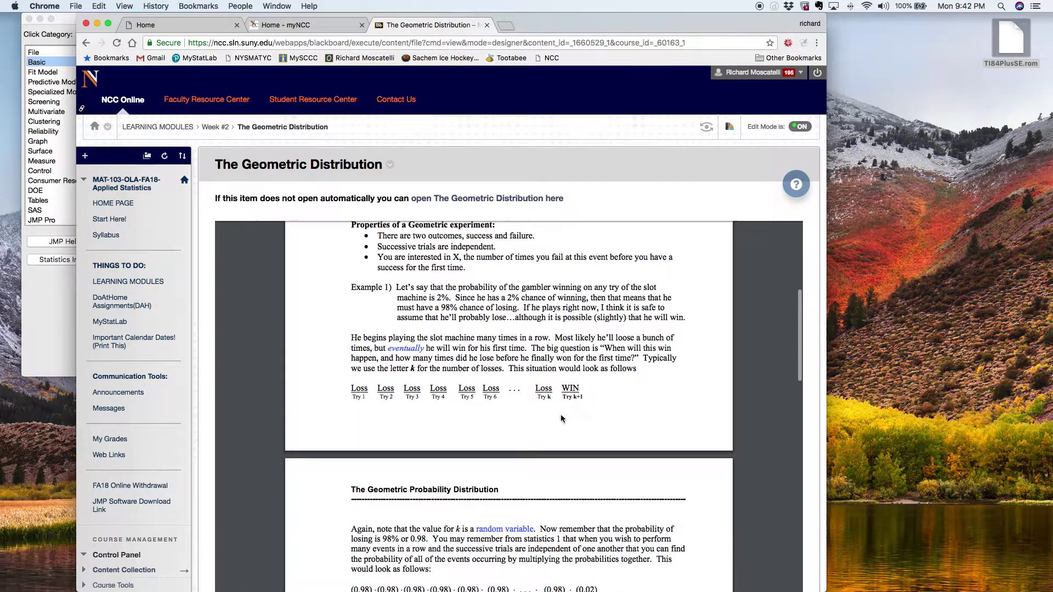
scroll(485, 406, down, 6)
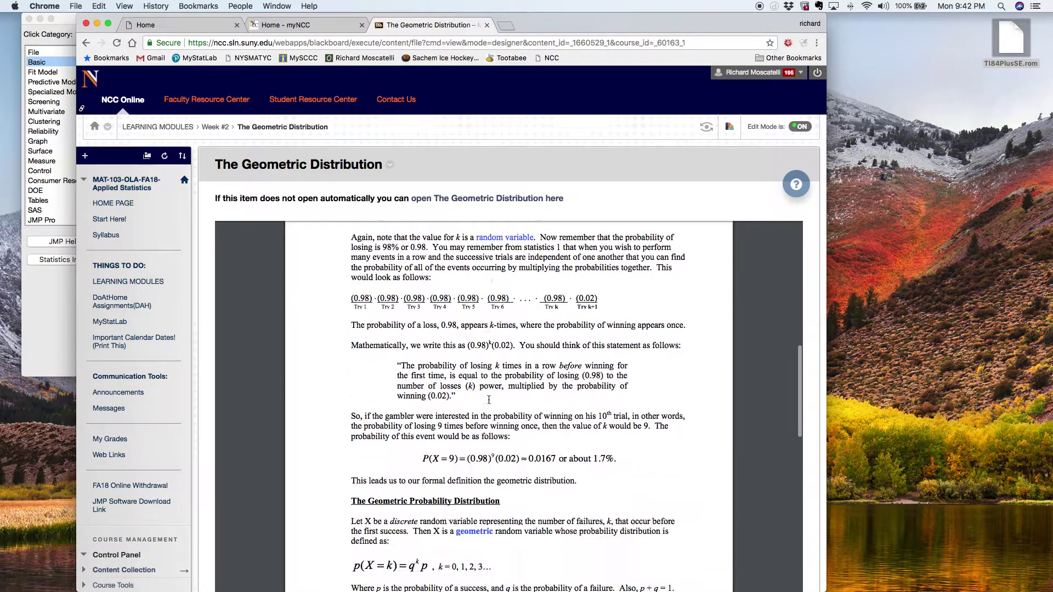
scroll(489, 400, down, 8)
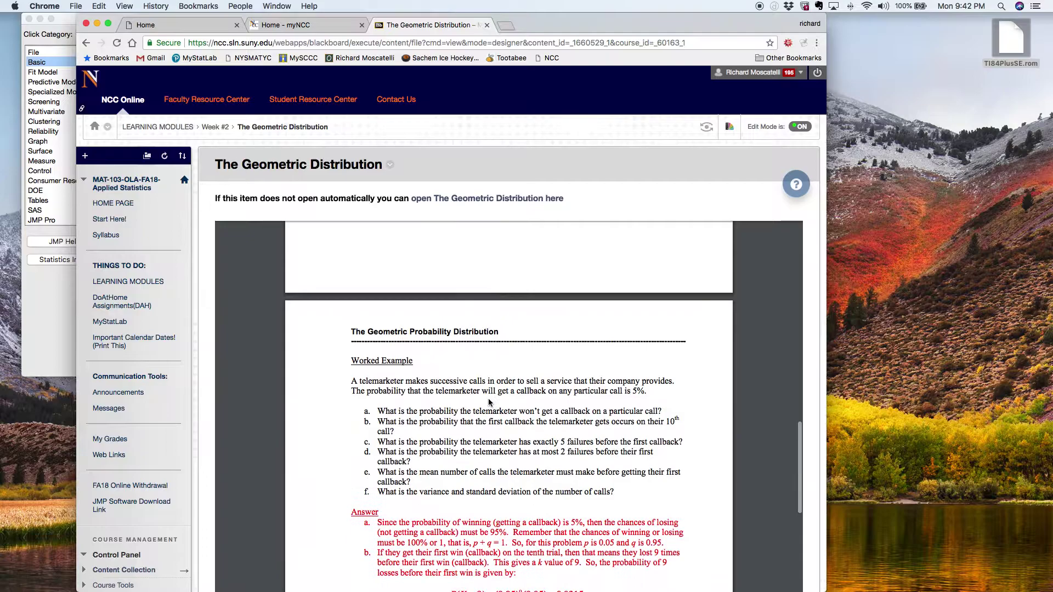
scroll(490, 403, down, 3)
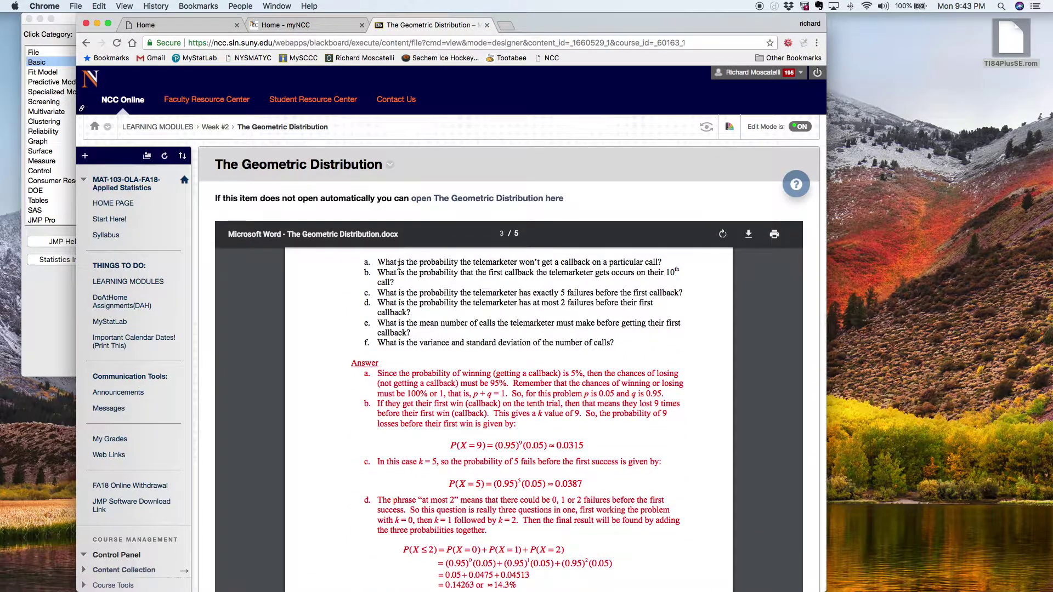
Step: Examine the telemarketer worked example's questions and the answers for its geometric probabilities
scroll(402, 299, up, 2)
click(402, 301)
scroll(402, 300, up, 1)
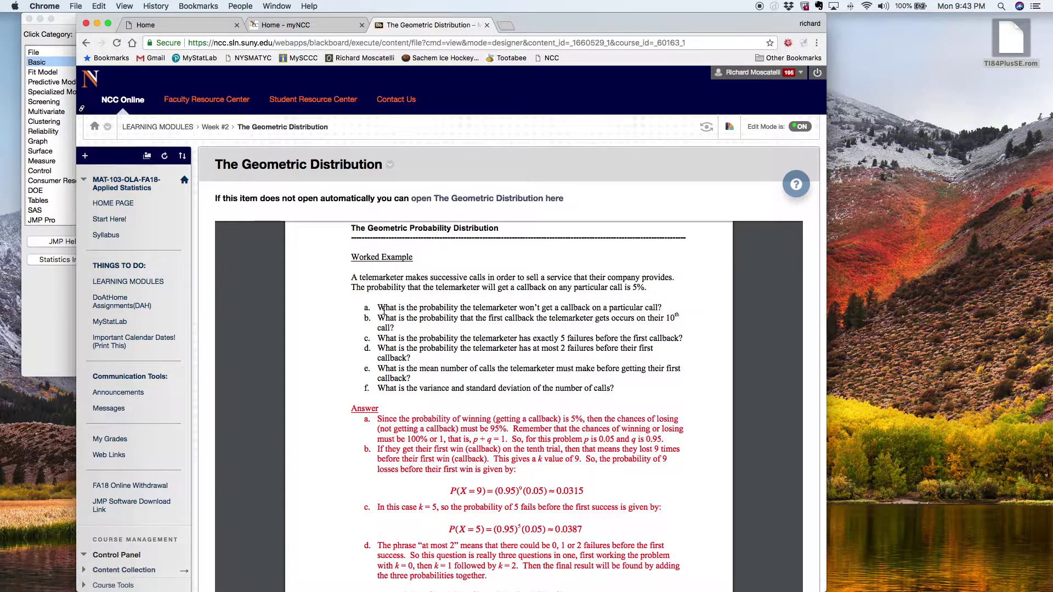
drag(384, 309, 652, 311)
click(665, 327)
scroll(663, 327, down, 2)
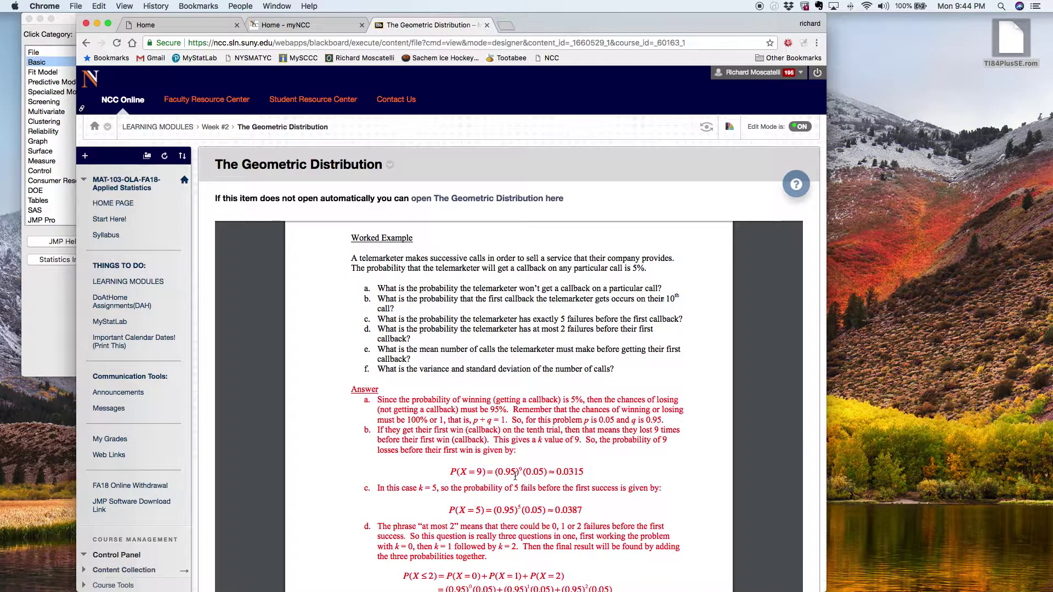
scroll(445, 410, down, 3)
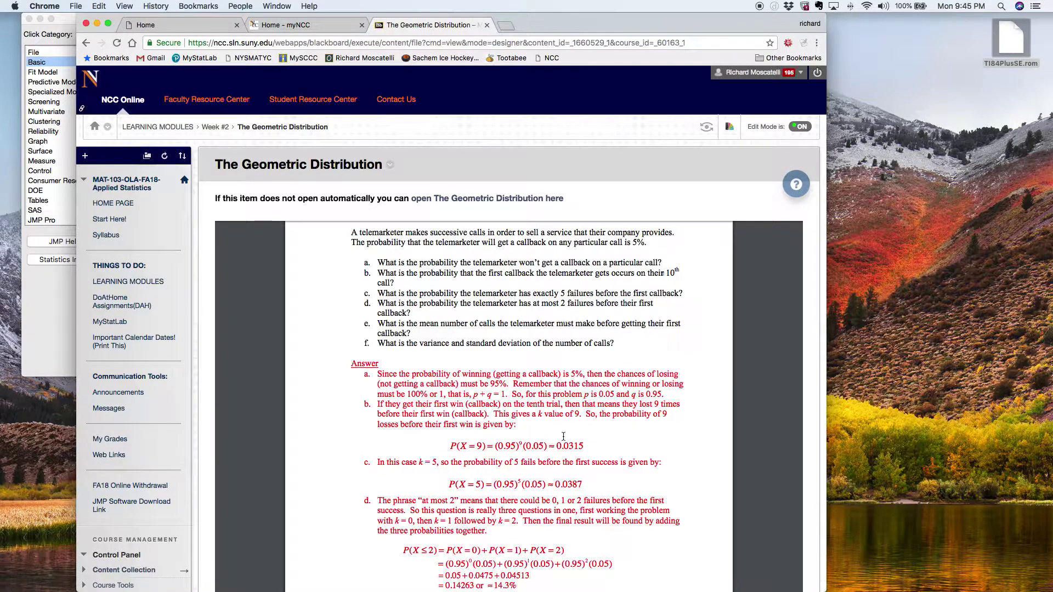
Step: Switch to JMP and look through the Statistics Calculators III and Teaching Modules add-ins
click(49, 321)
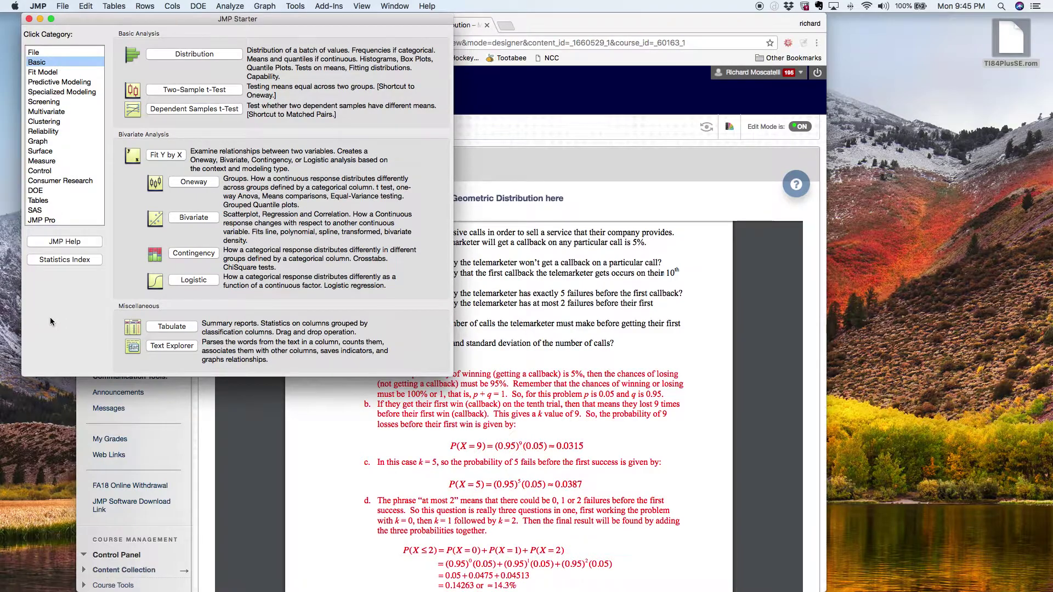
click(329, 7)
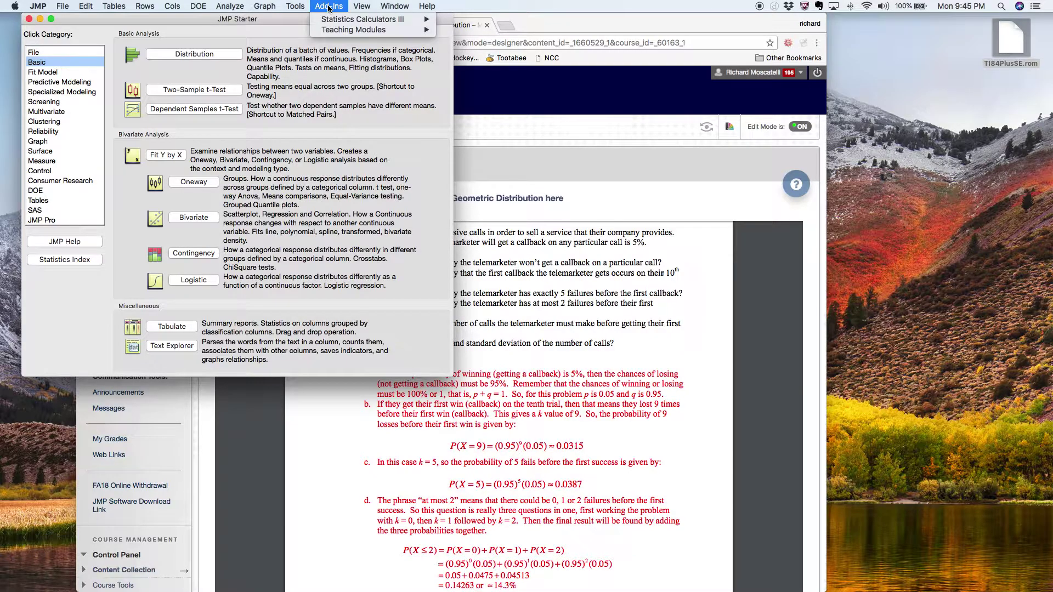
mouse_move(332, 22)
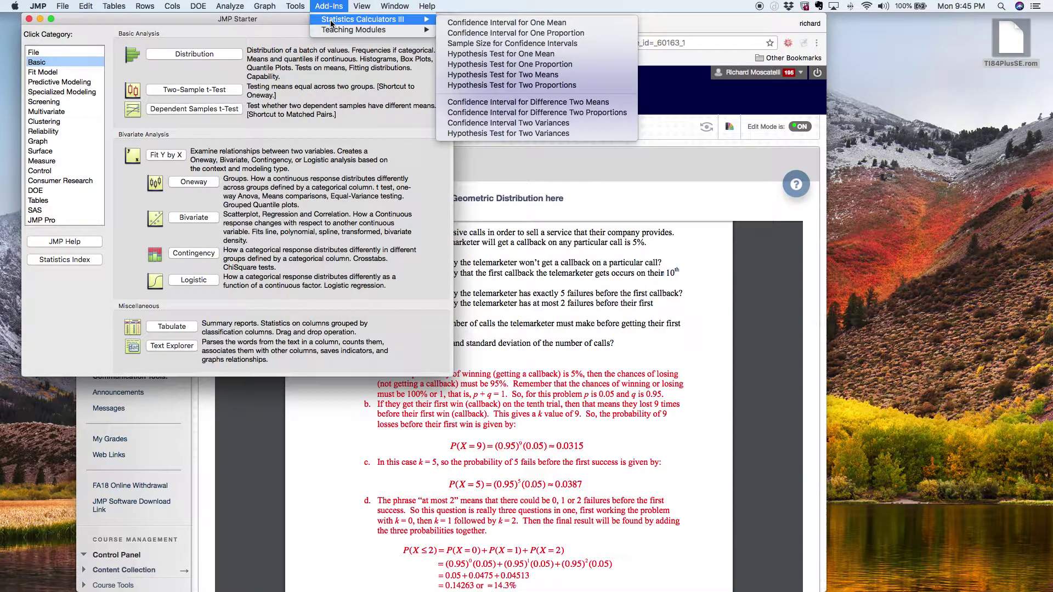
mouse_move(368, 36)
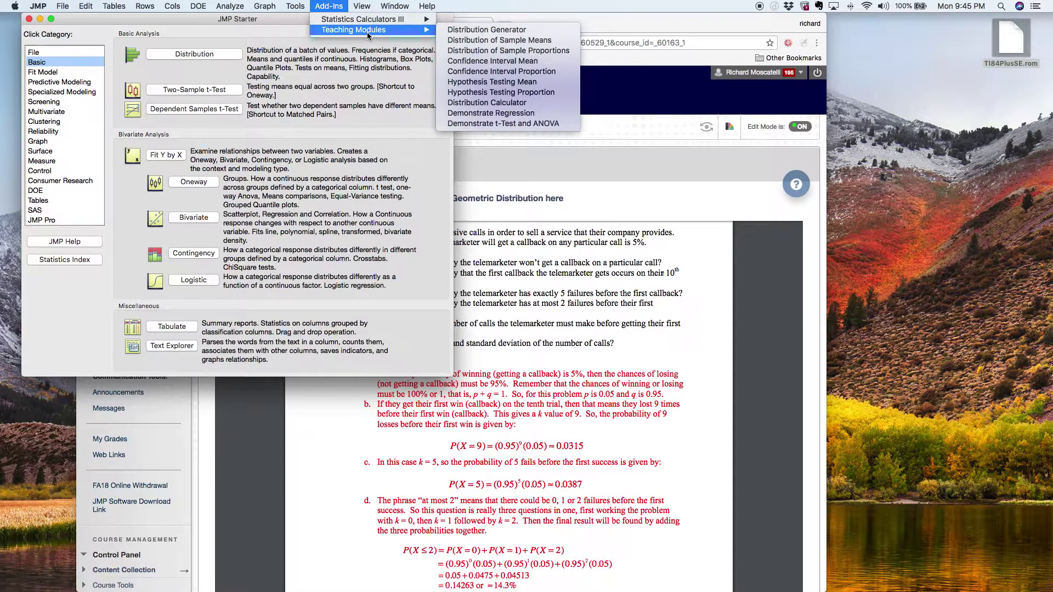
click(629, 141)
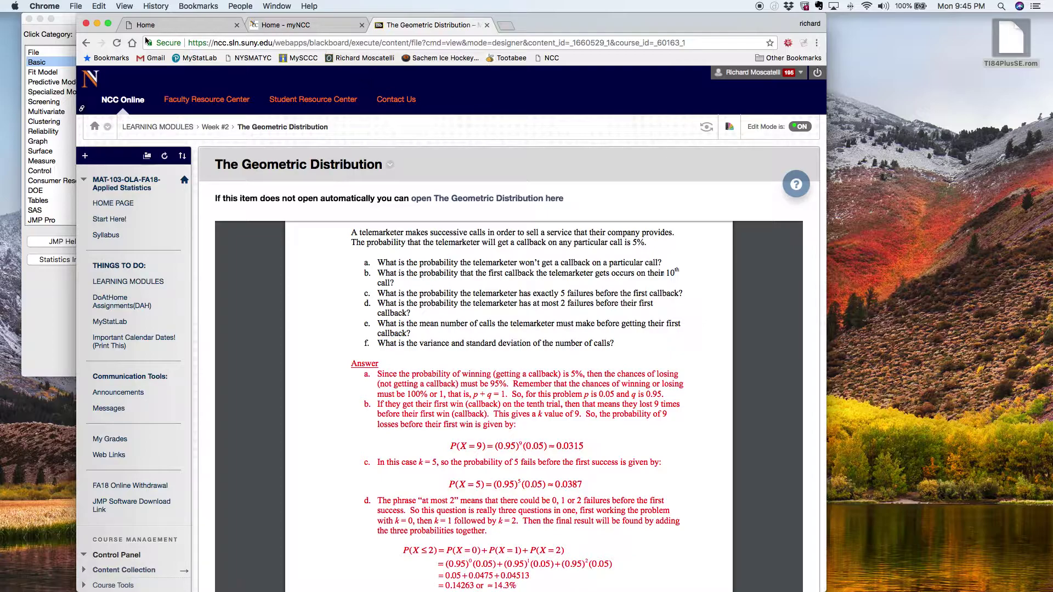
click(59, 36)
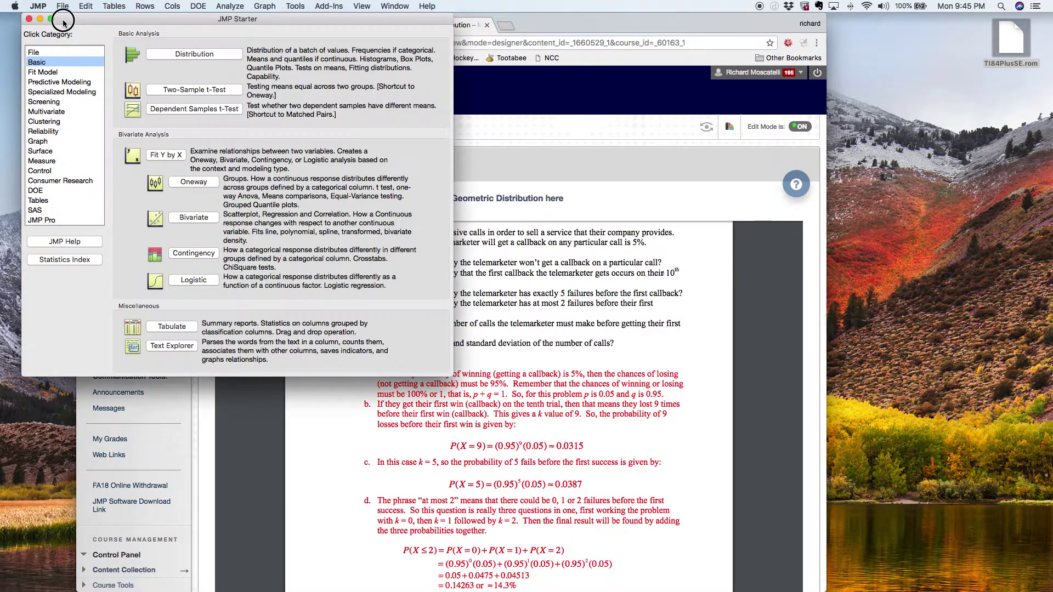
click(330, 7)
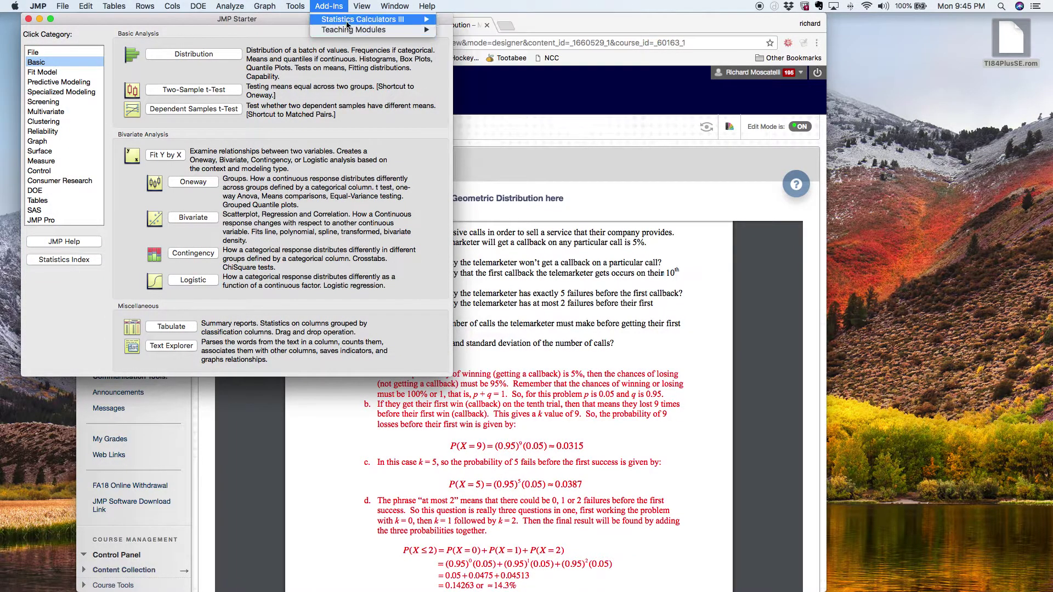
mouse_move(352, 23)
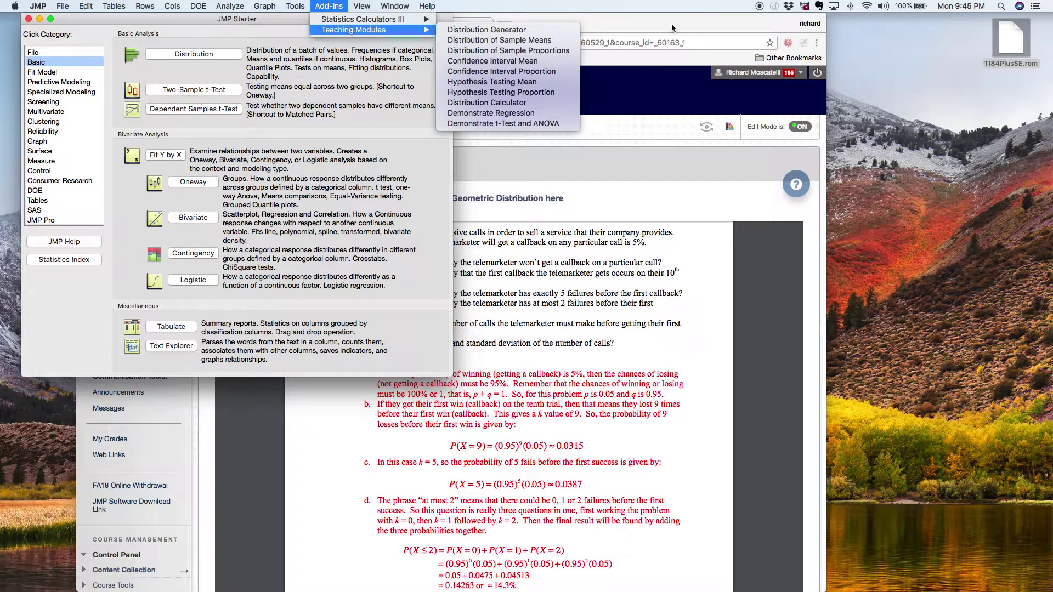
Step: Switch to Chrome, follow the course's JMP Software Download Link and open the Add Ins folder in Dropbox
click(143, 417)
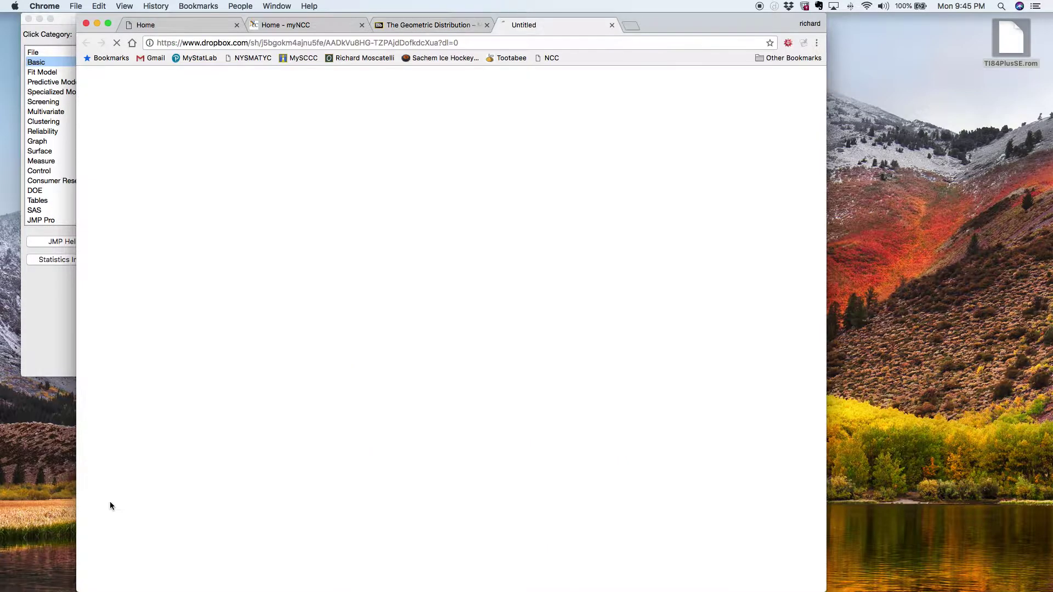
click(113, 504)
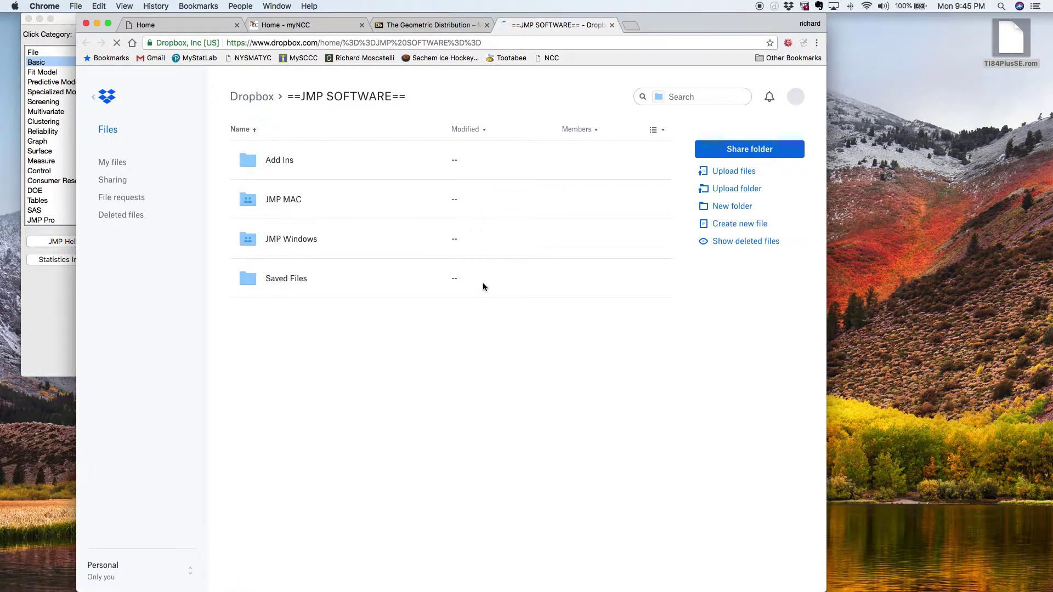
click(274, 161)
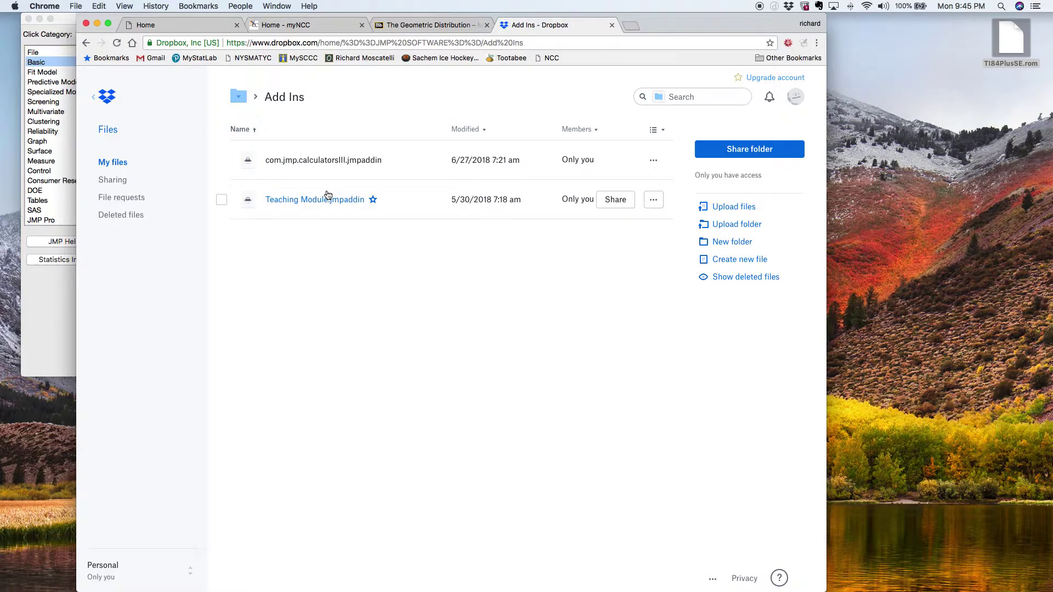
Step: Check JMP's installed add-ins against the add-in files in the Dropbox folder, and return to Chrome
click(63, 295)
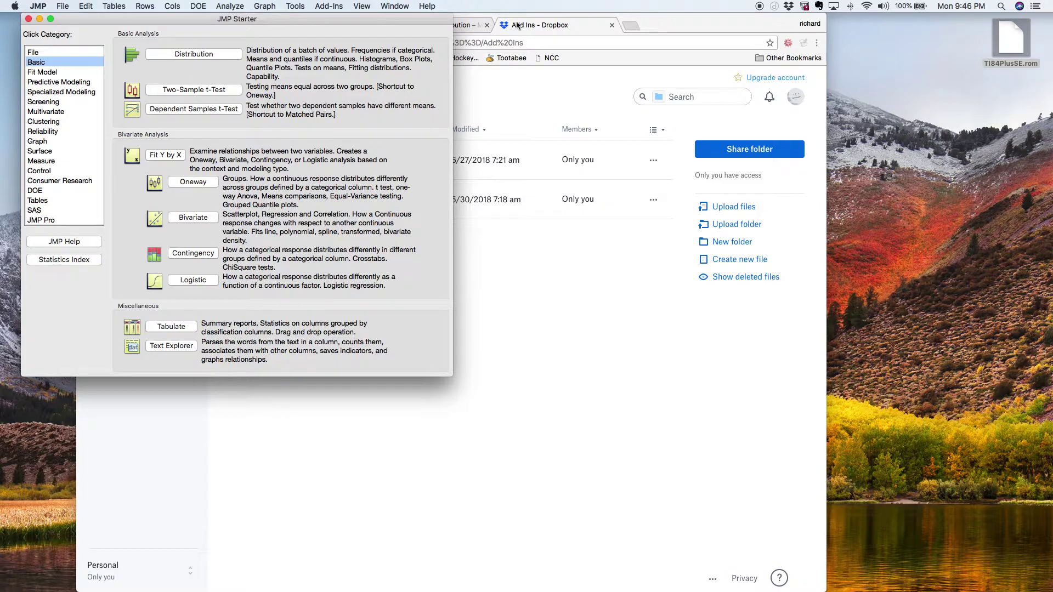
click(329, 6)
mouse_move(362, 6)
click(753, 28)
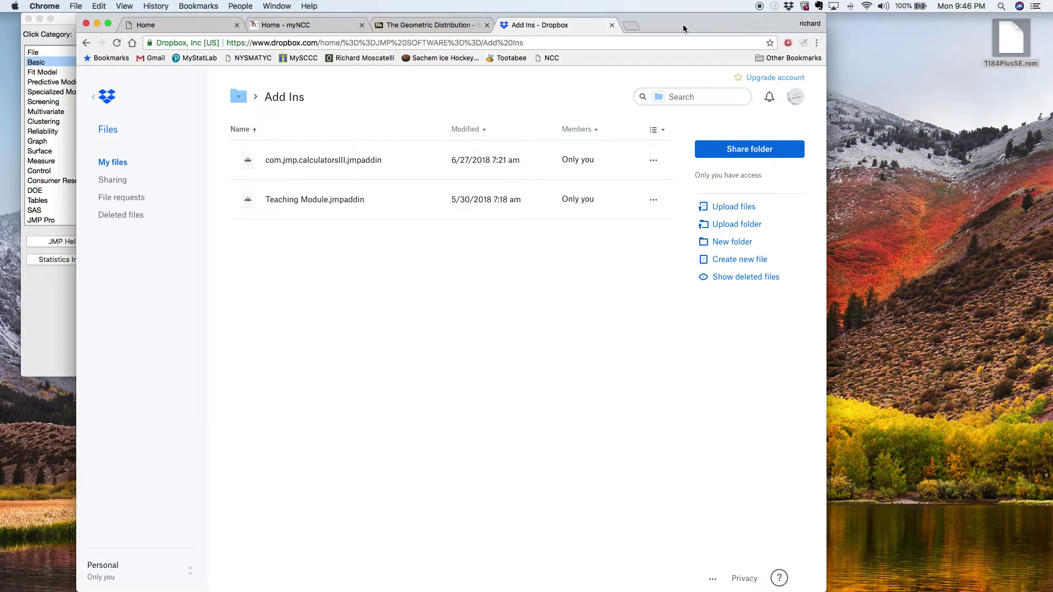
Step: Bring The Geometric Distribution page back up, switch to JMP and open the Distribution Calculator teaching module
click(431, 25)
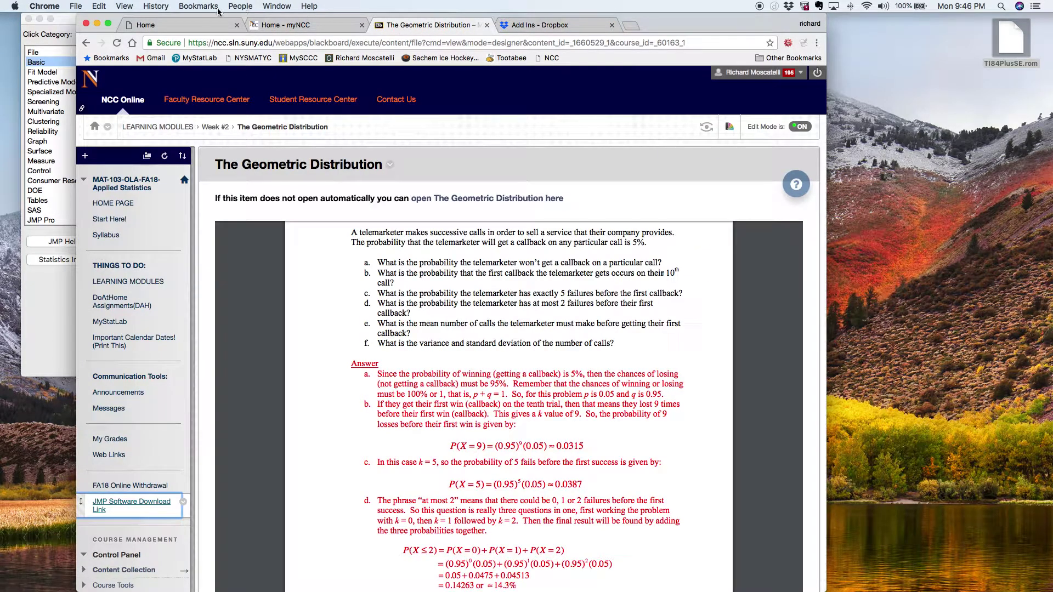
click(52, 295)
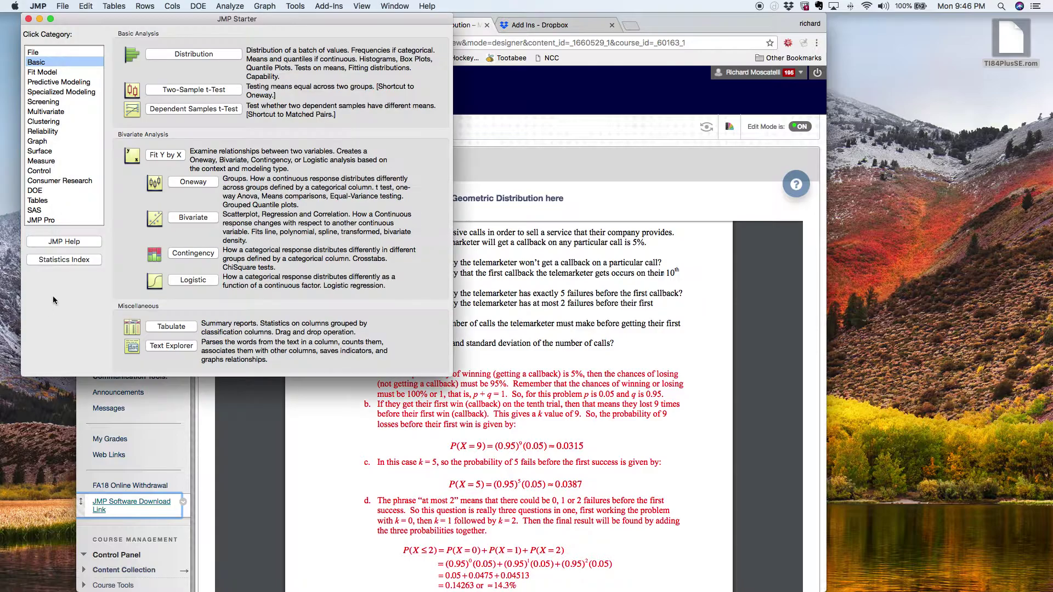
click(329, 6)
mouse_move(331, 31)
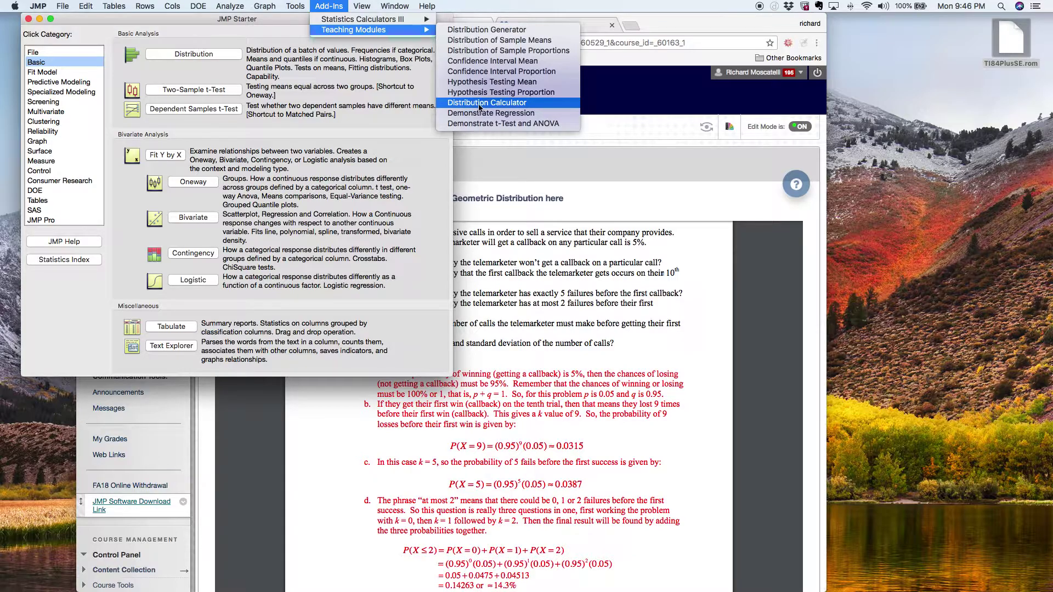
click(479, 107)
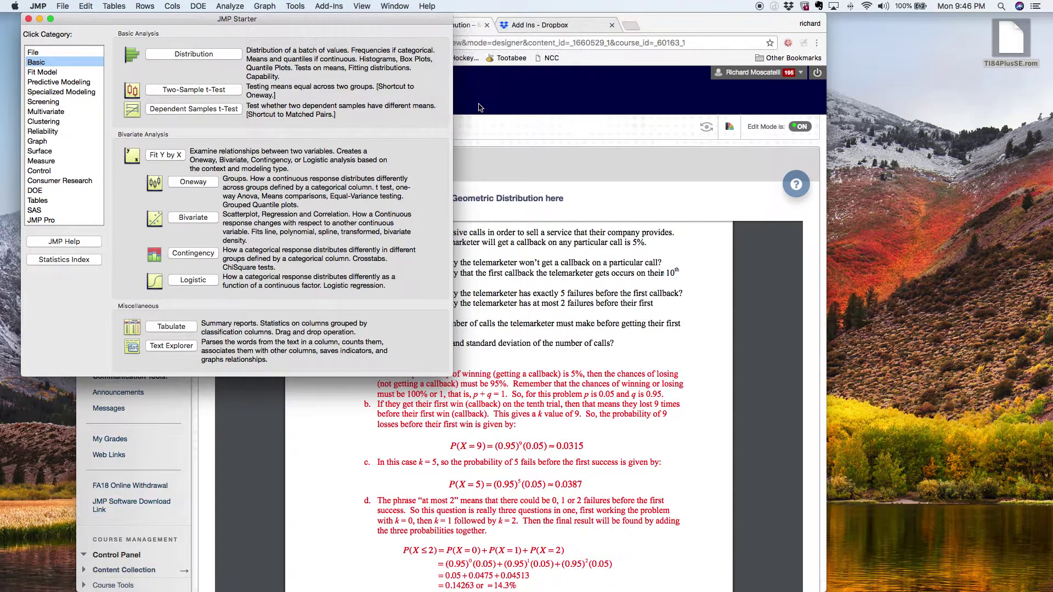
Step: Move the calculator window up clear of the worked answers and set its distribution to Negative Binomial
drag(505, 165, 514, 70)
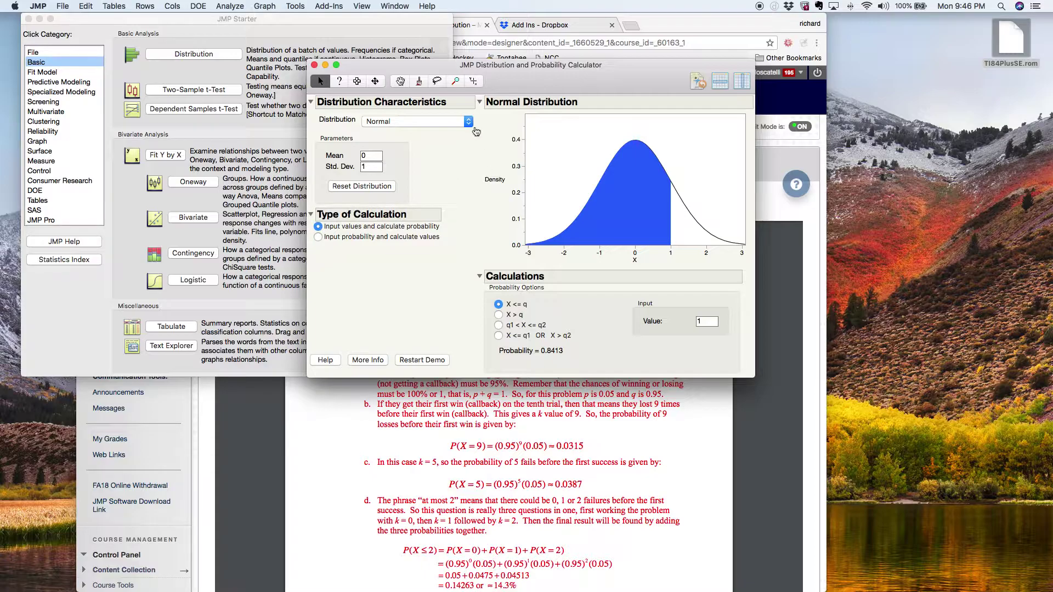
click(470, 121)
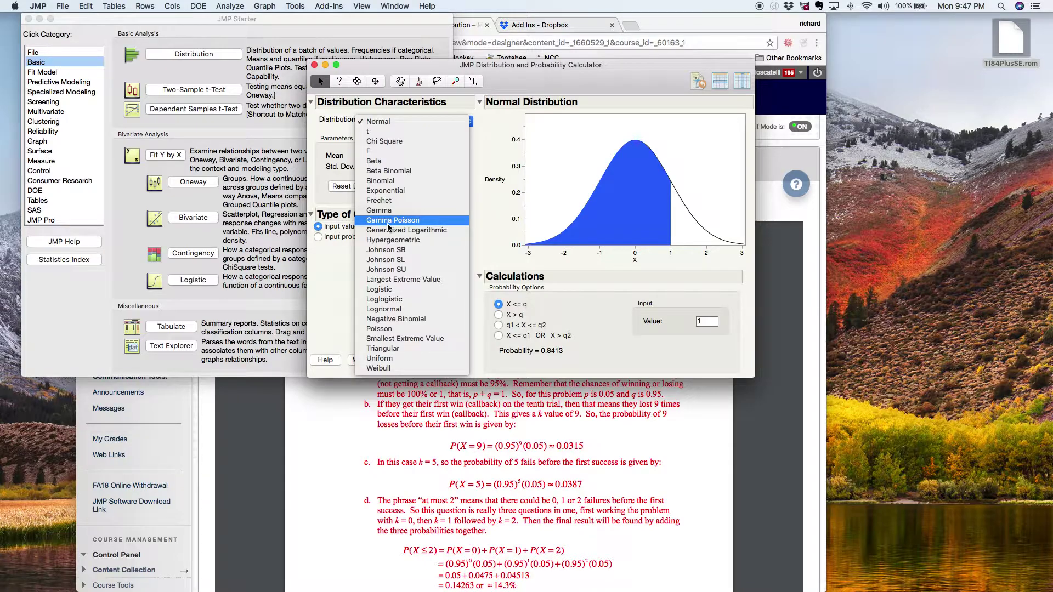
click(401, 319)
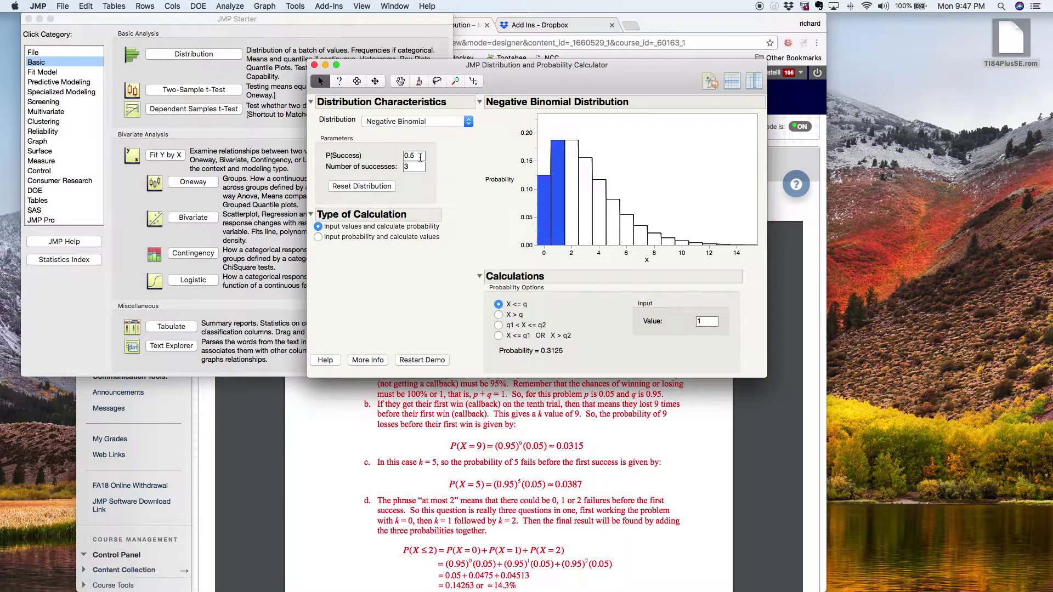
Step: Set the negative binomial's probability of success to .05 and its number of successes to 1
double_click(413, 156)
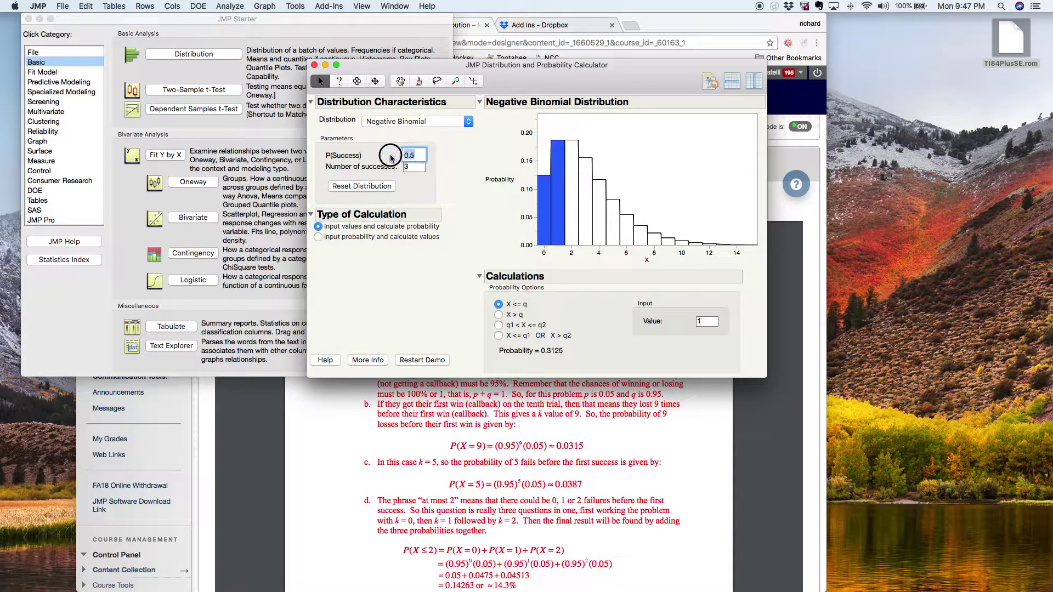
key(BackSpace)
text(.05)
click(416, 168)
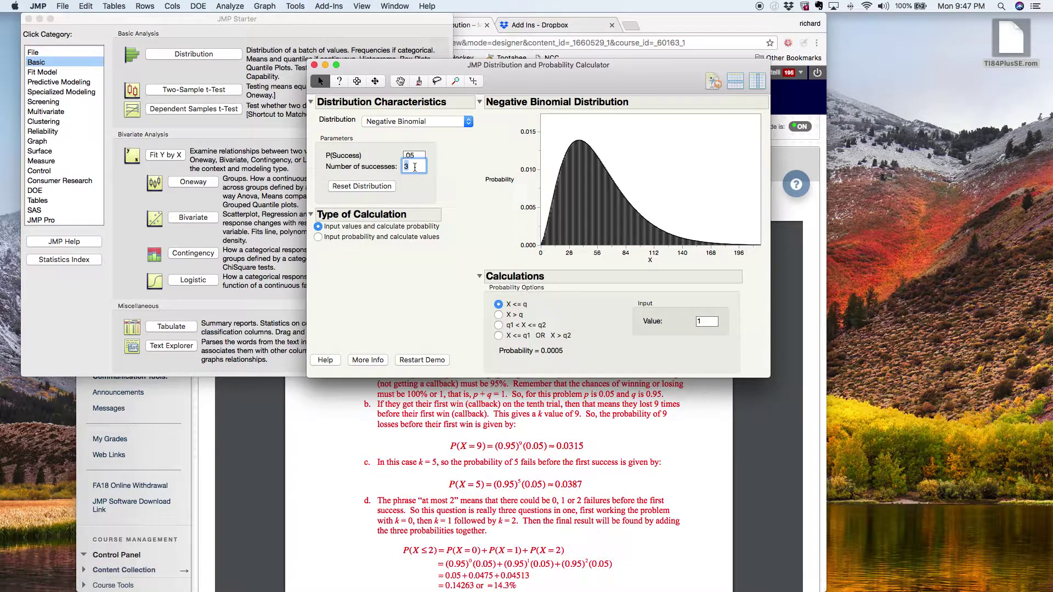
text(1)
Step: Calculate the probability of X <= q for a value of 5, and its complement X > q
click(704, 325)
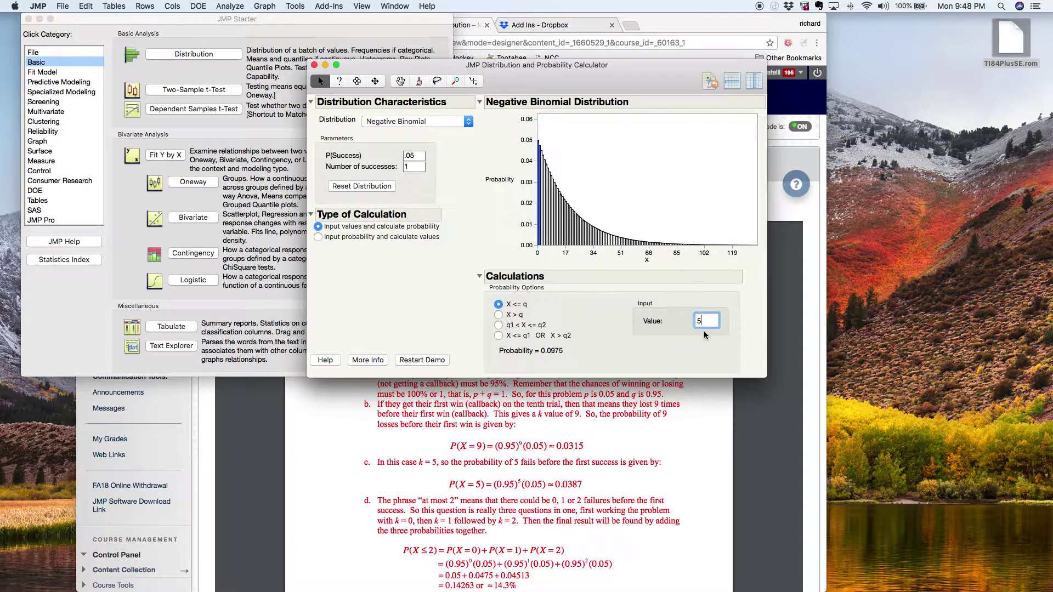
key(Return)
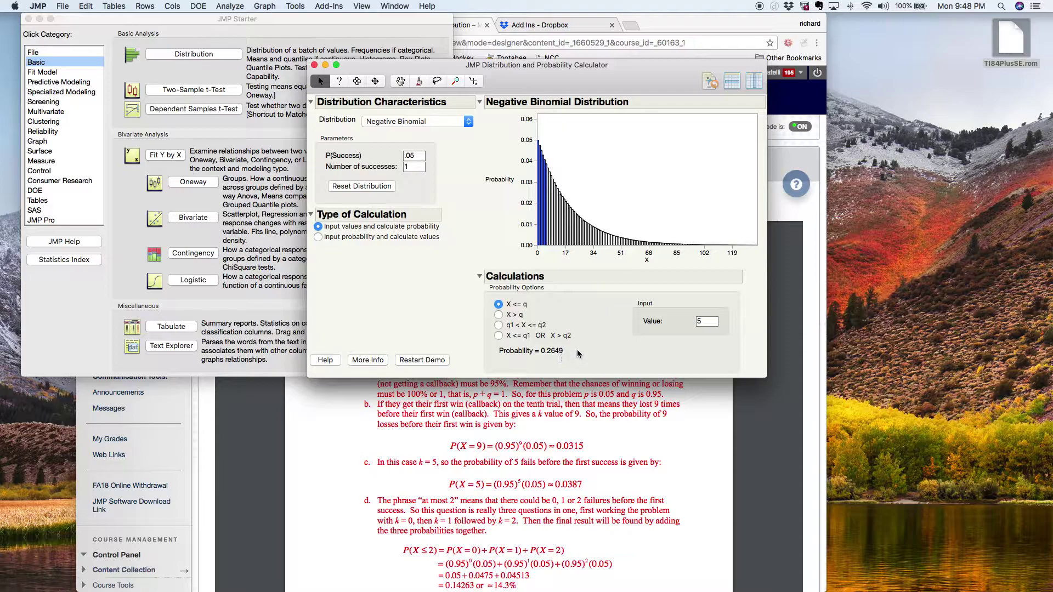
click(500, 316)
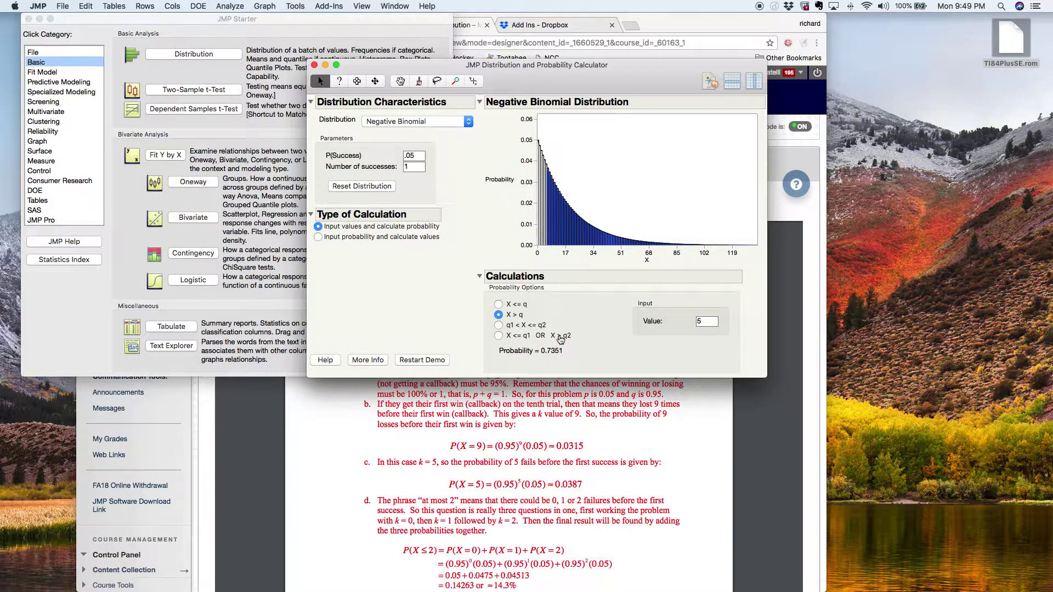
Step: Calculate the probability of exactly 9 failures using the q1 < X <= q2 option, with Value 1 at 8 and Value 2 at 9
click(500, 325)
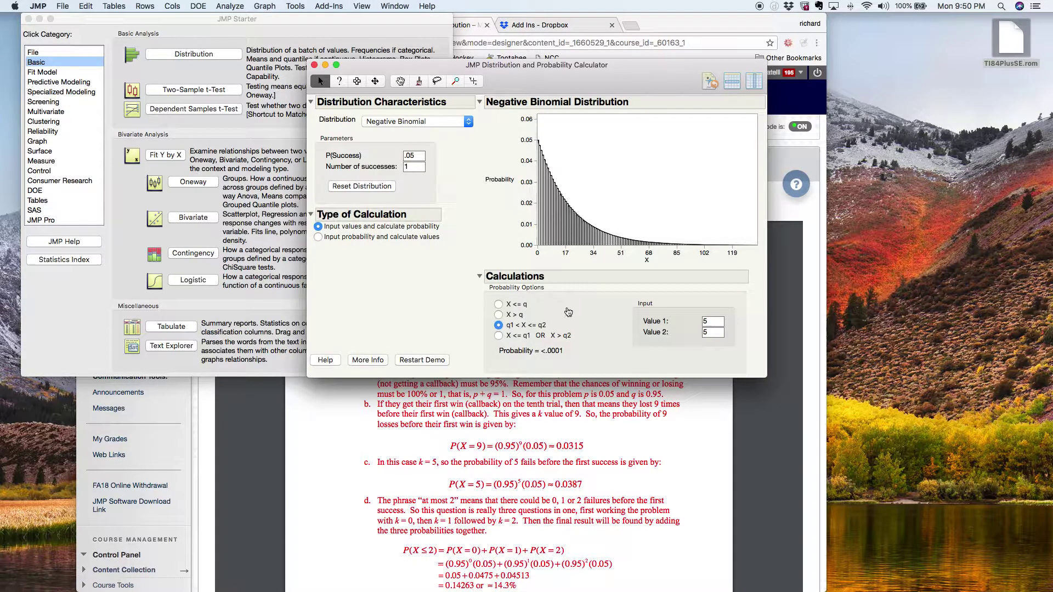
click(704, 333)
text(9)
click(716, 304)
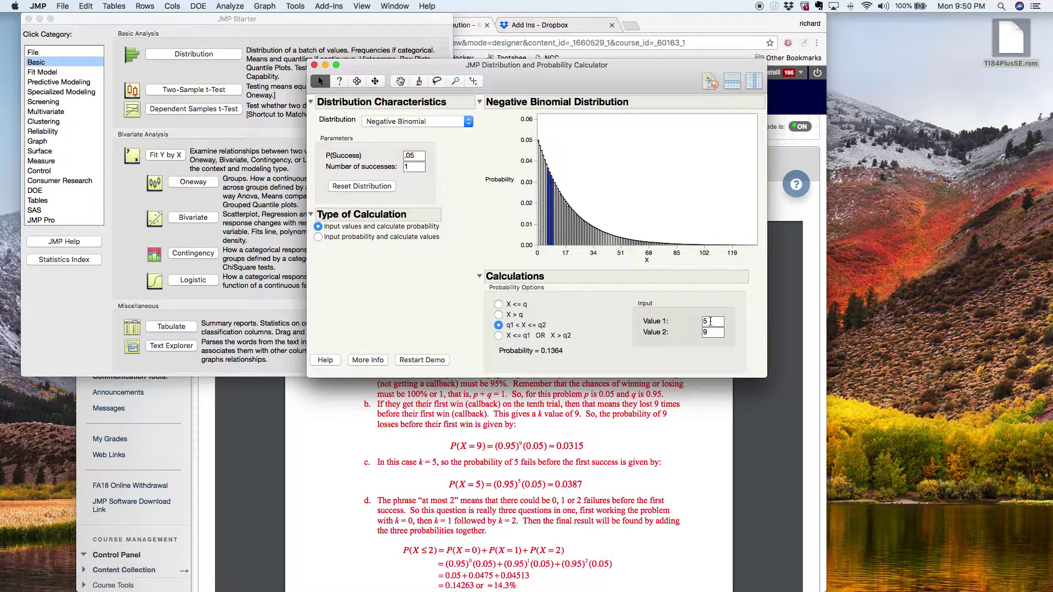
double_click(707, 322)
text(8)
key(Return)
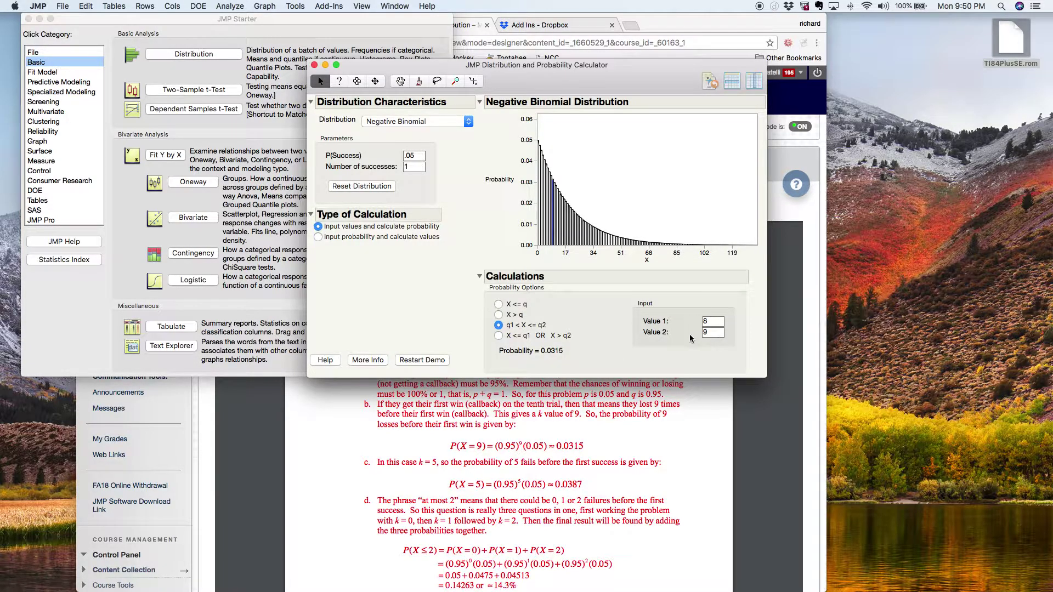
Step: Rescale the distribution graph's X axis to a maximum of 20
right_click(575, 240)
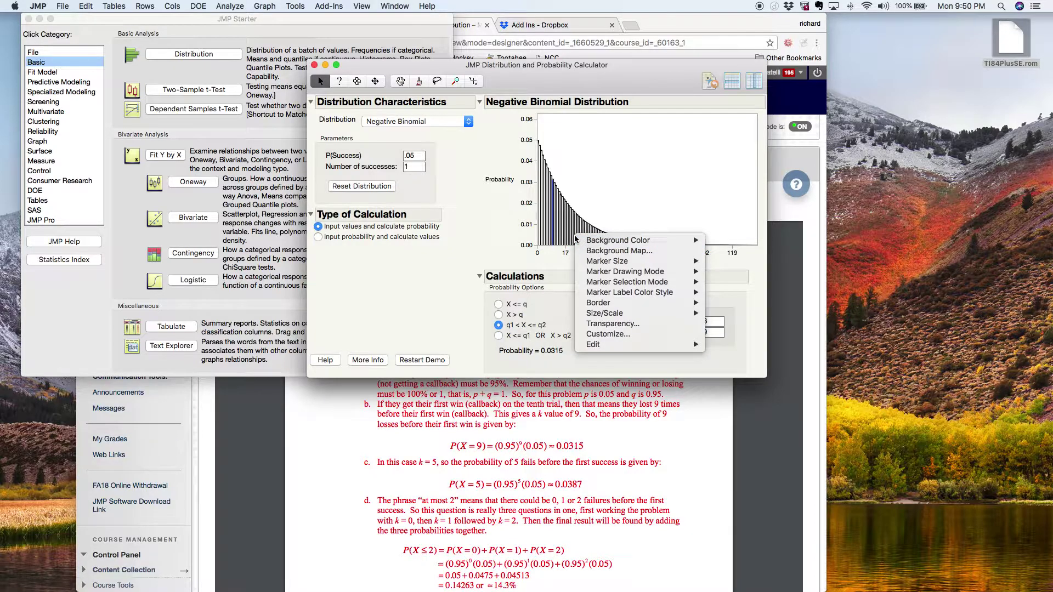
mouse_move(613, 315)
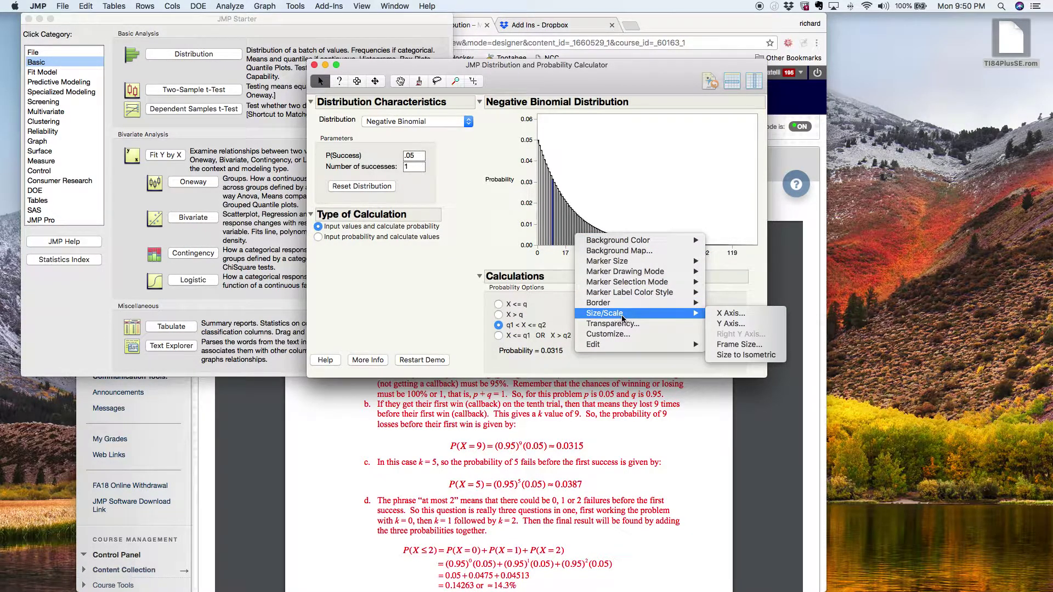
click(730, 314)
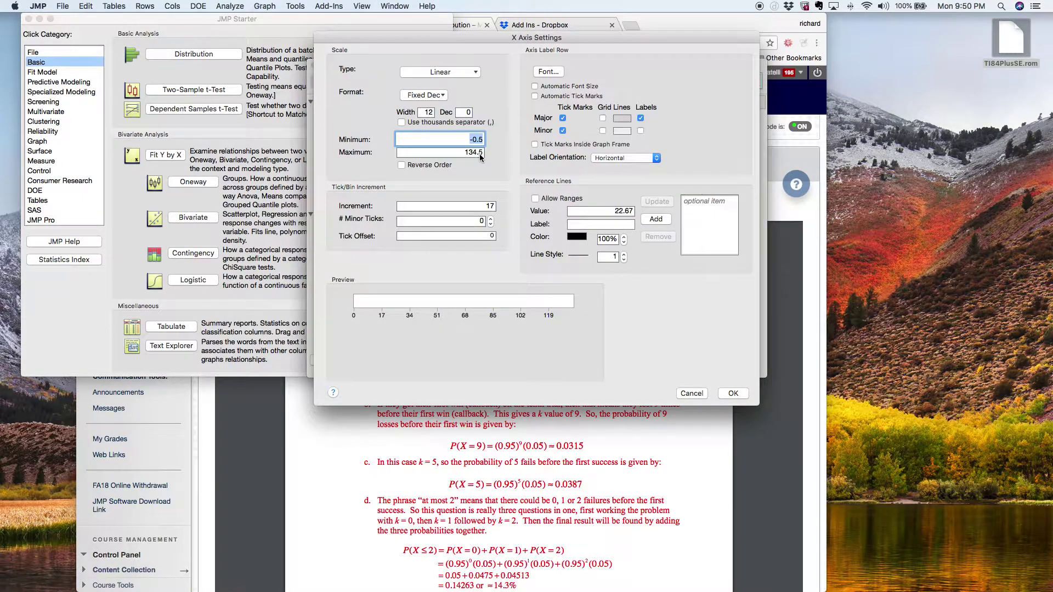
click(466, 154)
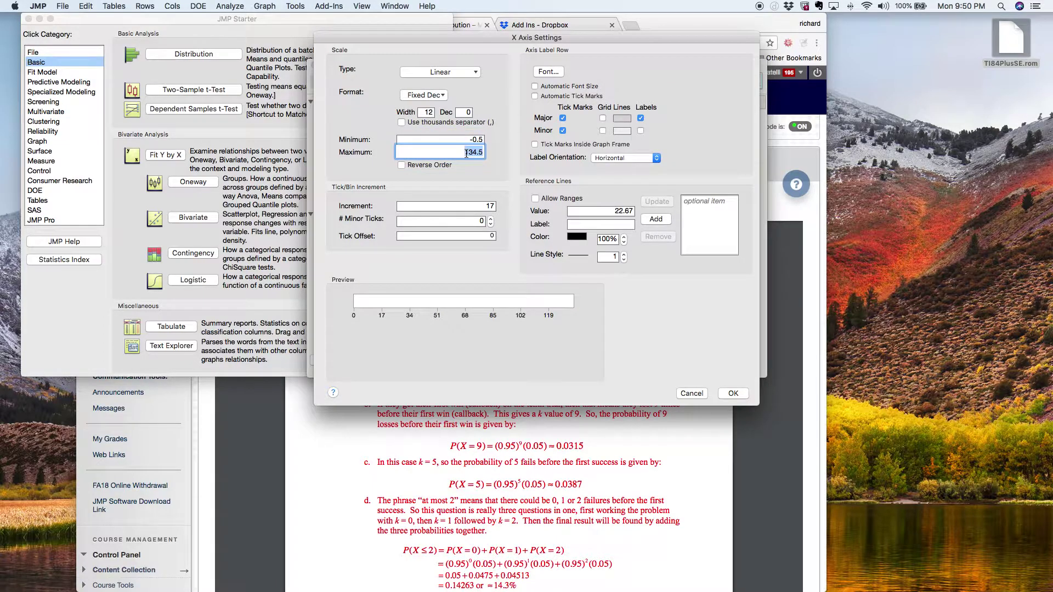
text(20)
click(732, 394)
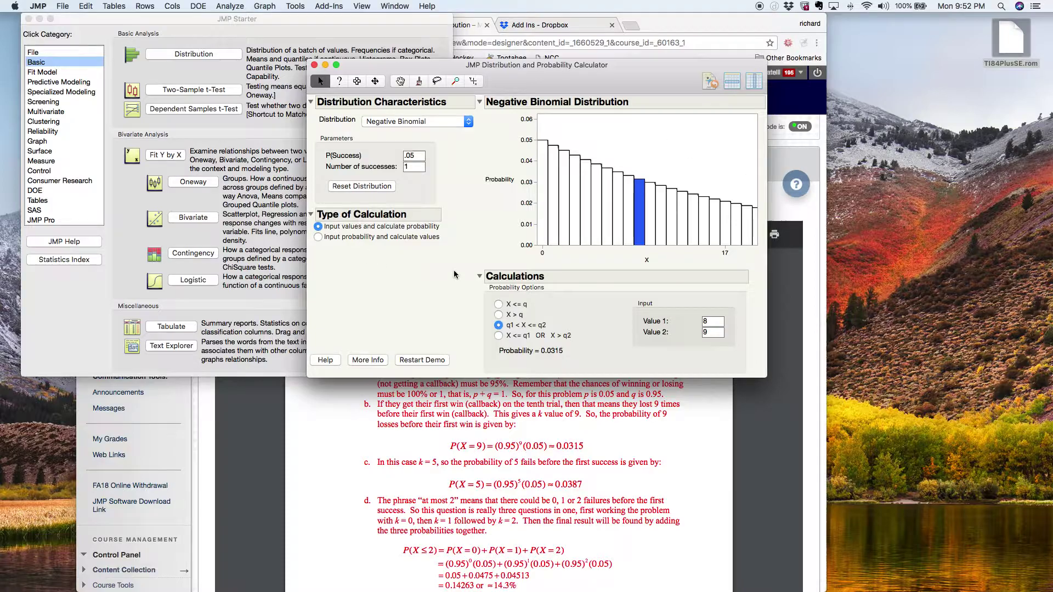
Step: Open the desktop file TI84PlusSE.rom in WabbitEmu and place the emulator beside the JMP calculator window
double_click(1007, 42)
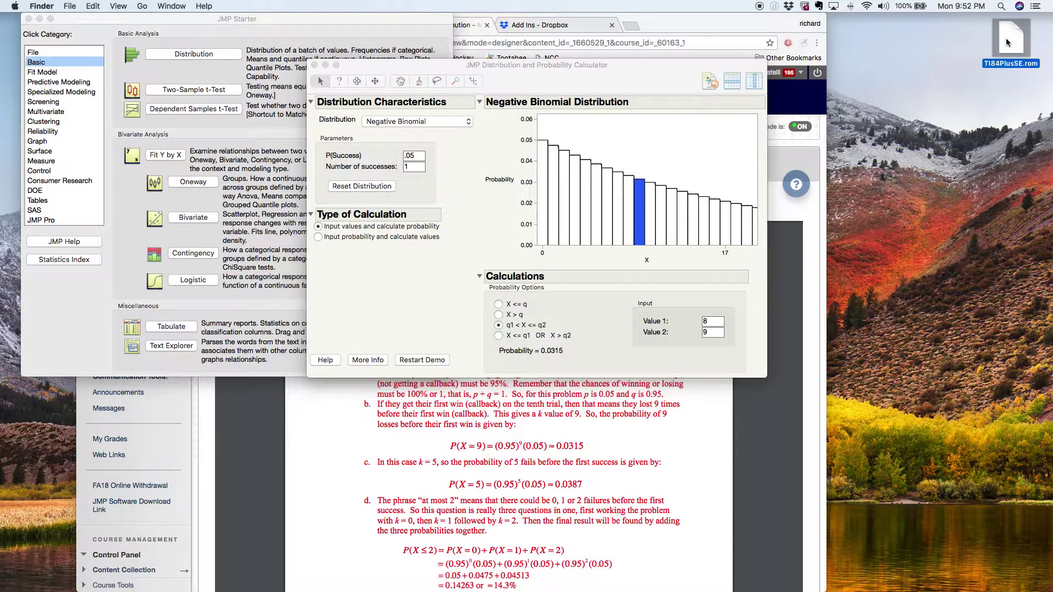
drag(375, 130, 866, 65)
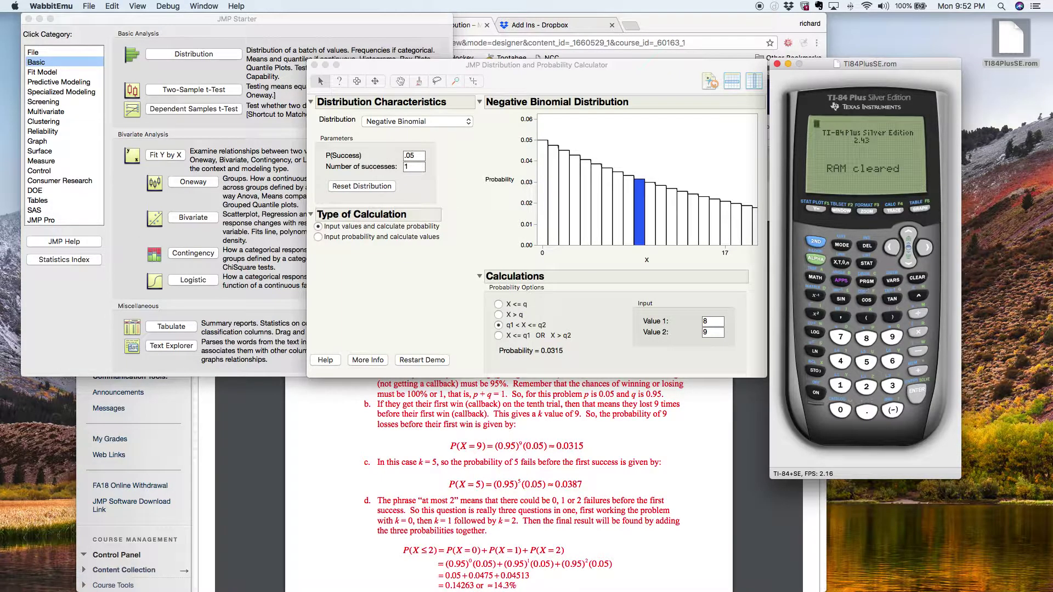
Step: Insert the geometpdf function from the TI-84's distribution functions onto its home screen
click(867, 264)
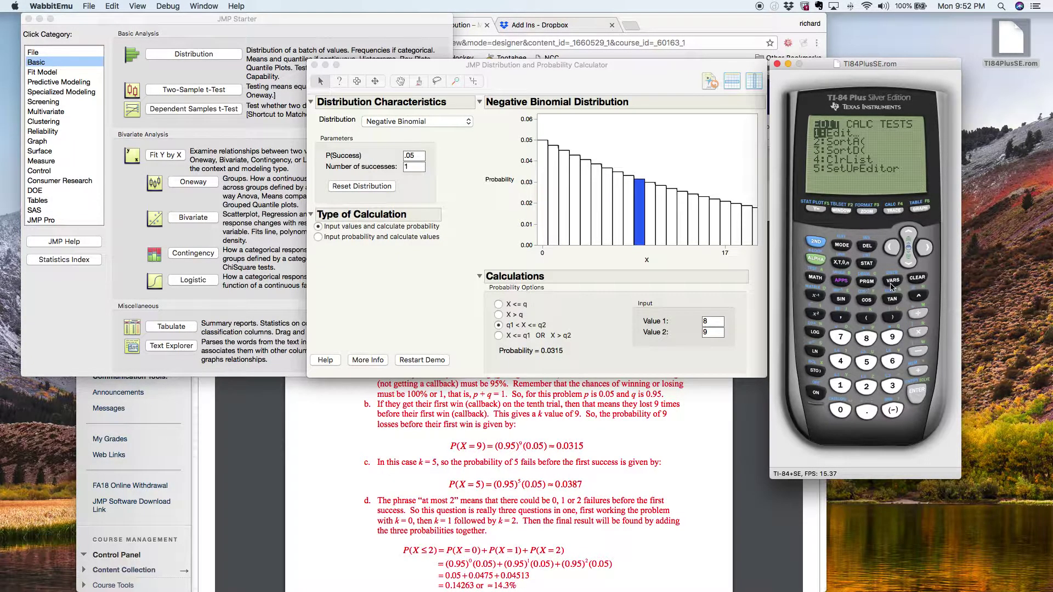
click(816, 243)
click(893, 282)
click(909, 235)
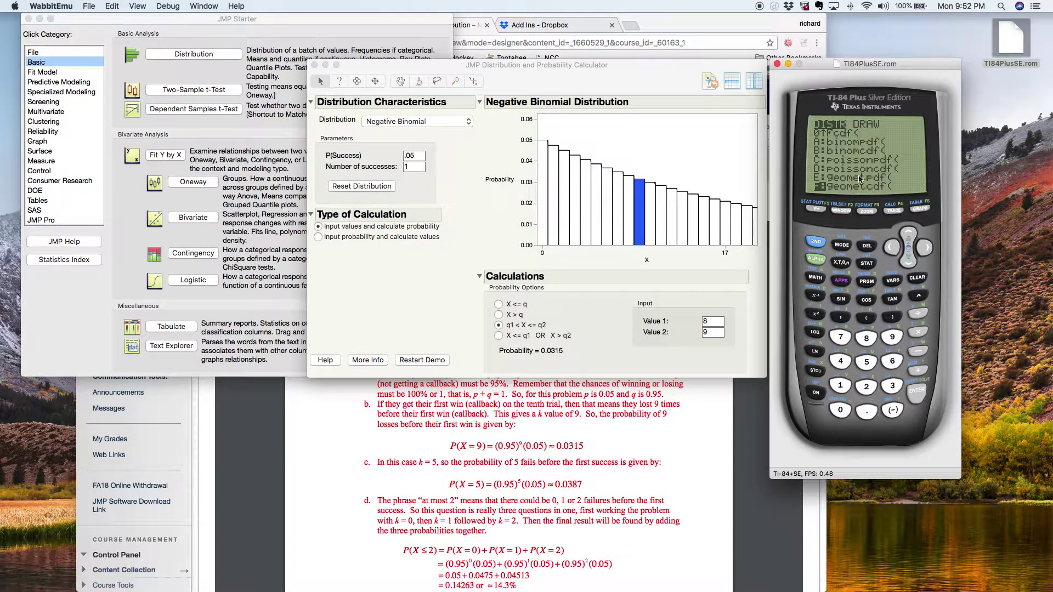
click(910, 234)
click(915, 392)
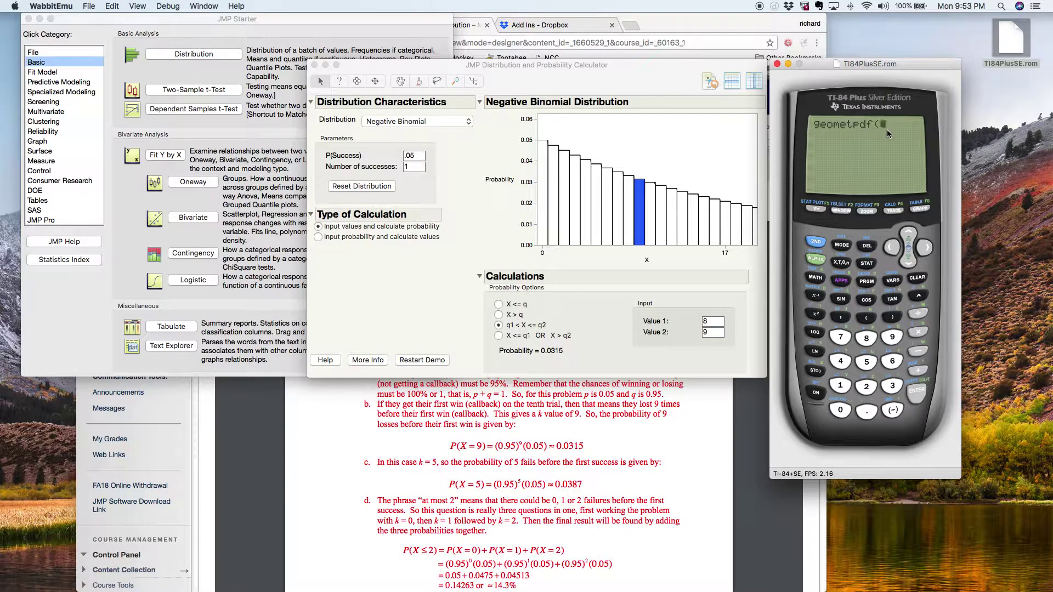
Step: Complete the function as geometpdf(.05,10) and evaluate it
click(867, 412)
click(841, 411)
click(867, 362)
click(842, 319)
click(842, 386)
click(841, 411)
click(887, 317)
click(916, 393)
Step: Switch to Chrome and review the Geometric Distribution document's partial and completed probability tables, marking the row for X = 9
click(568, 425)
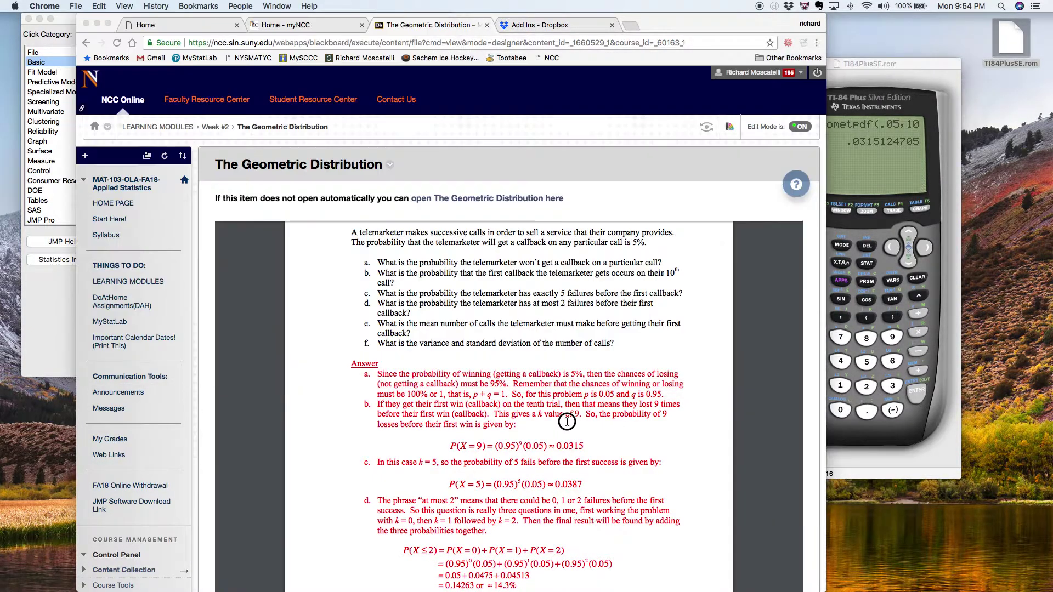
scroll(564, 395, down, 5)
scroll(561, 364, down, 7)
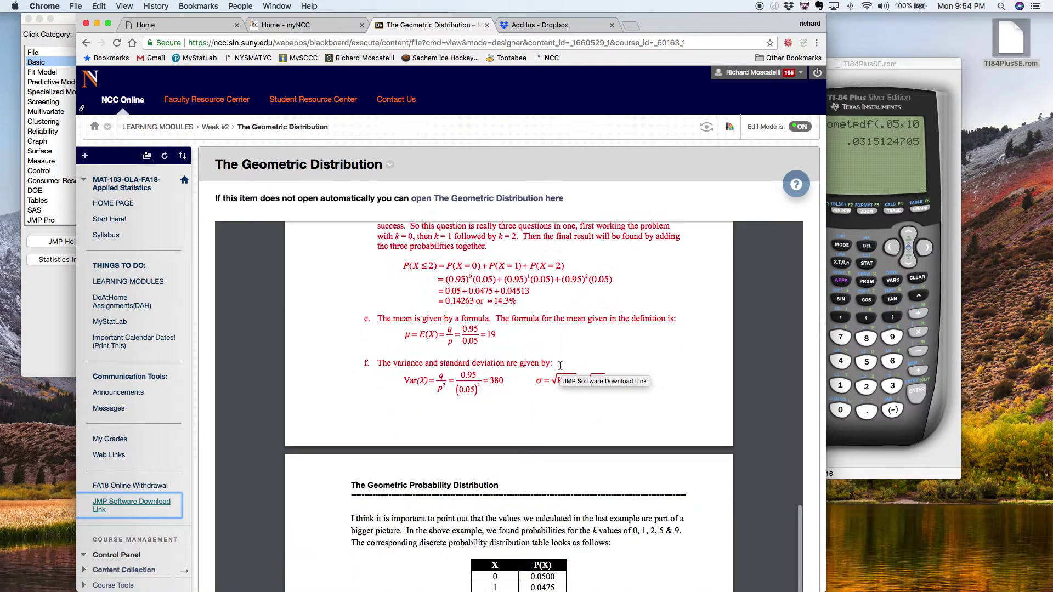
scroll(561, 364, up, 10)
scroll(561, 365, down, 9)
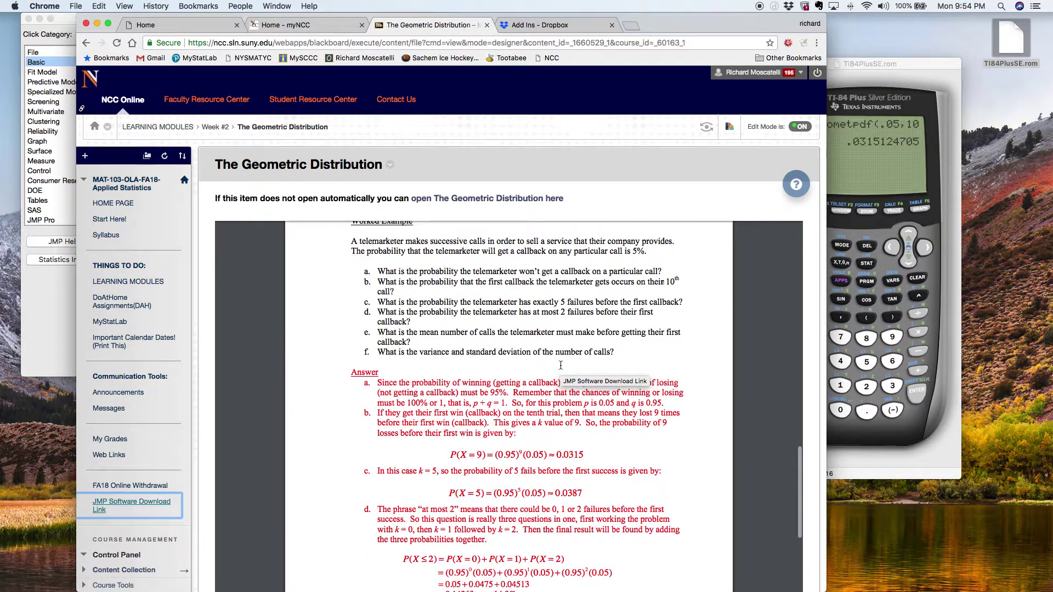
scroll(561, 365, down, 7)
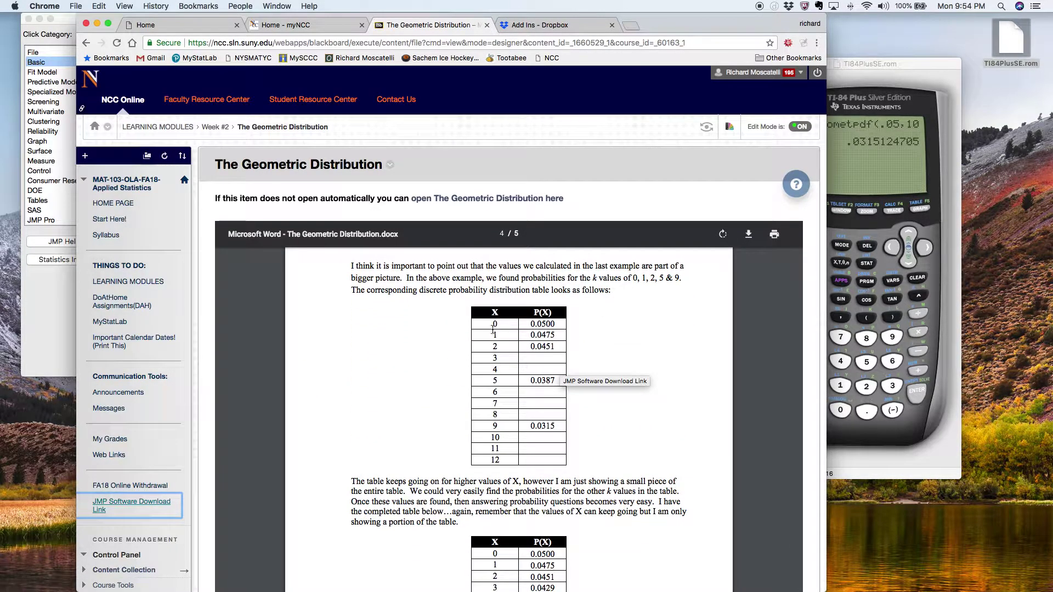
scroll(602, 454, down, 6)
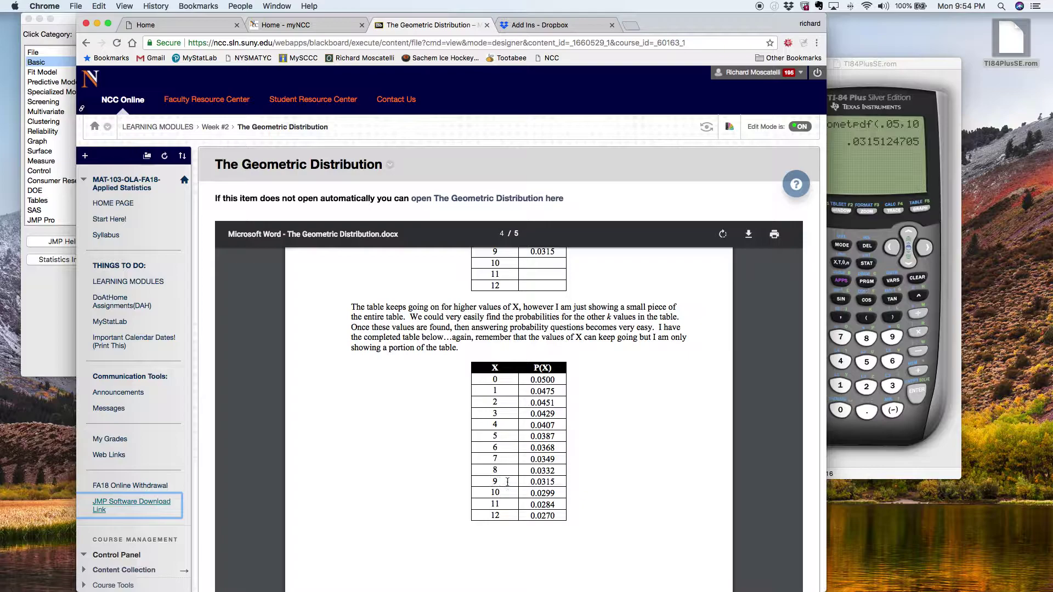
drag(557, 482, 495, 481)
click(541, 484)
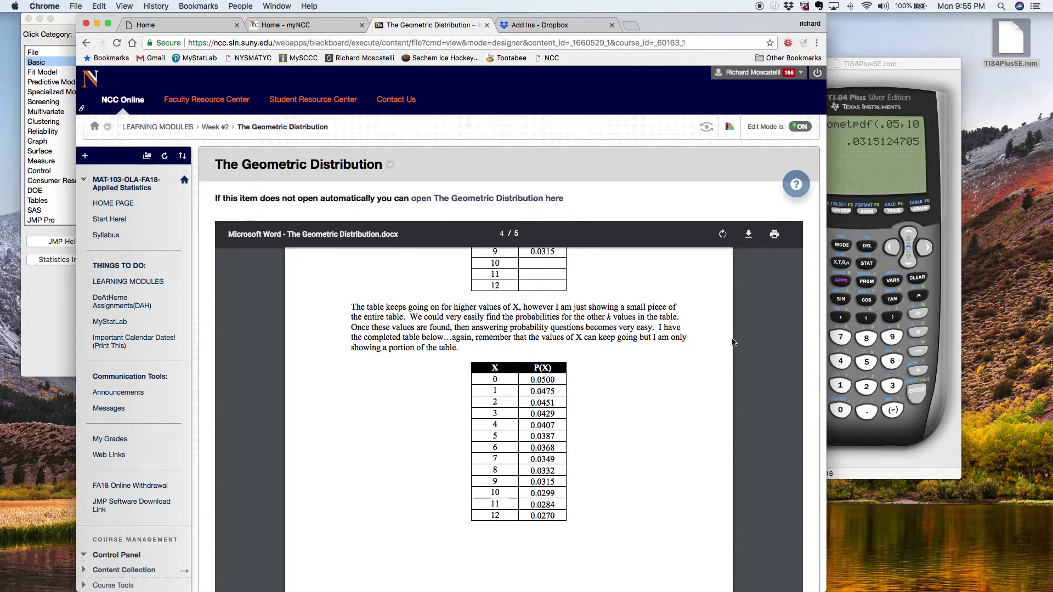
Step: Return to JMP, open another Distribution Calculator, and set it to Negative Binomial with the q1 < X <= q2 probability option
click(906, 111)
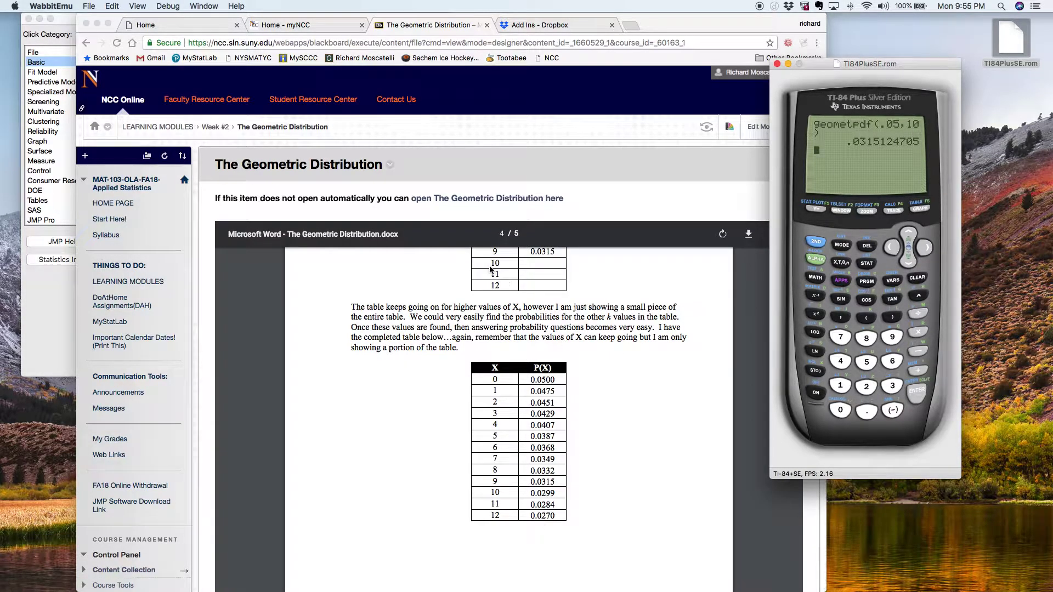
click(65, 22)
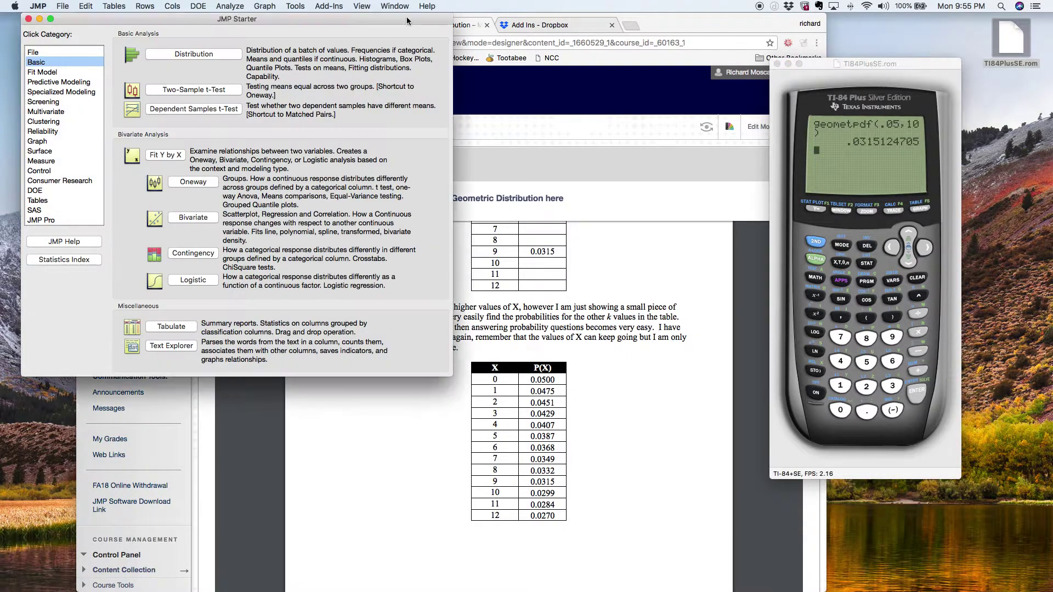
click(329, 6)
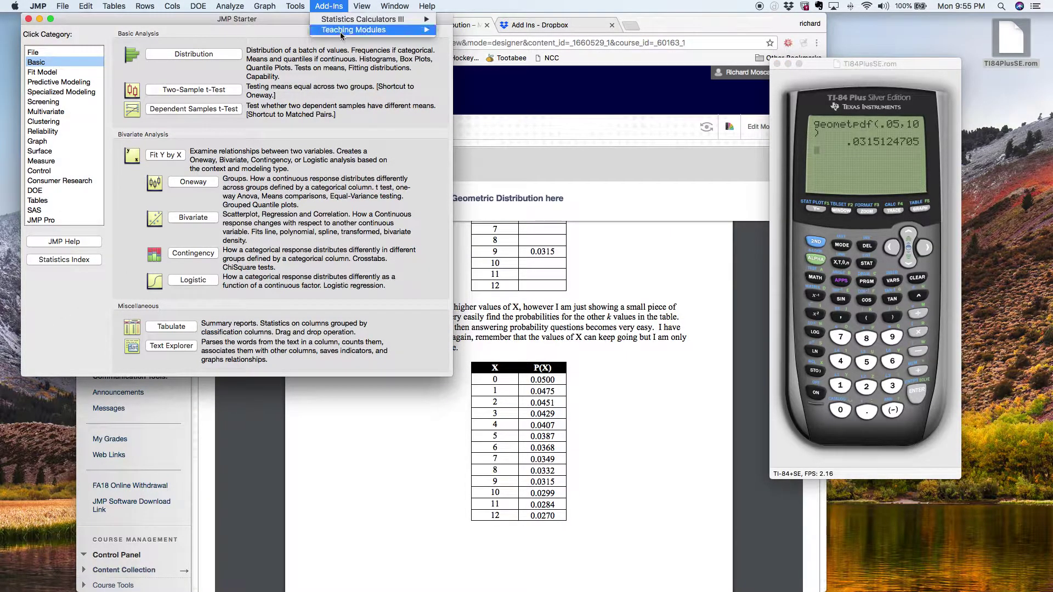
mouse_move(341, 33)
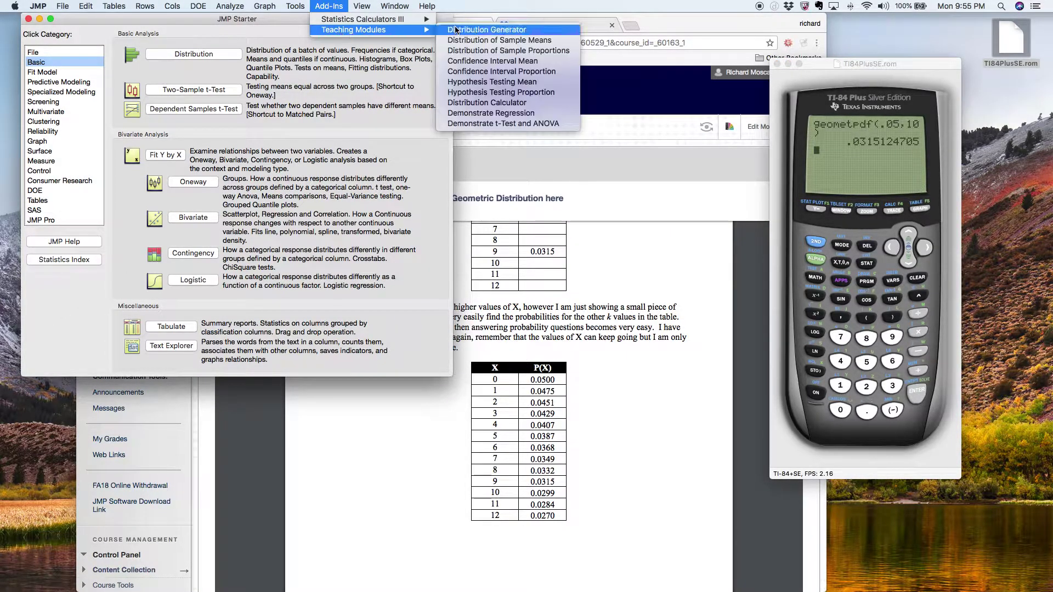
click(473, 107)
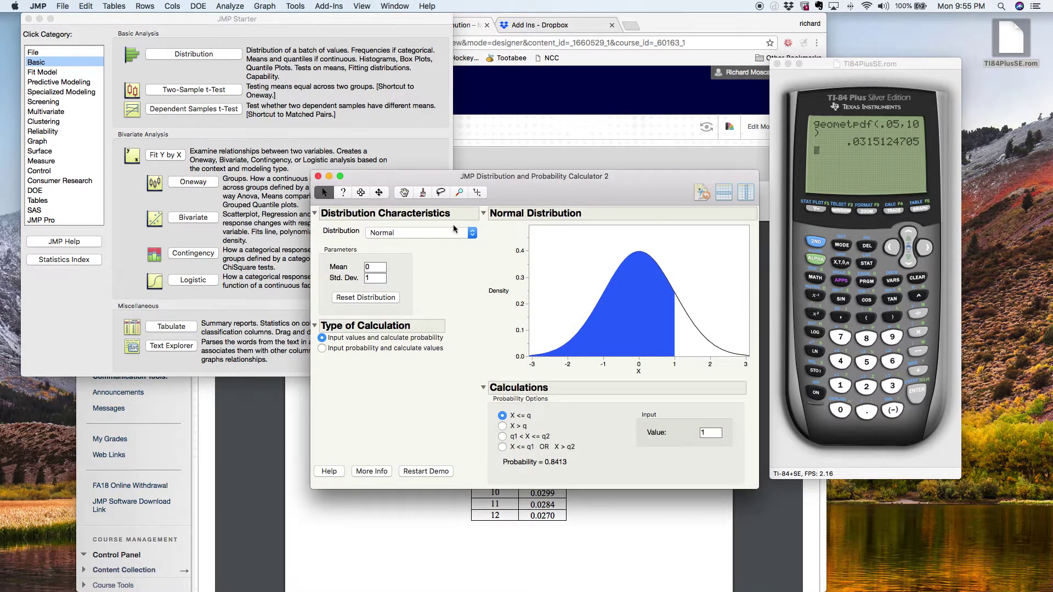
click(454, 229)
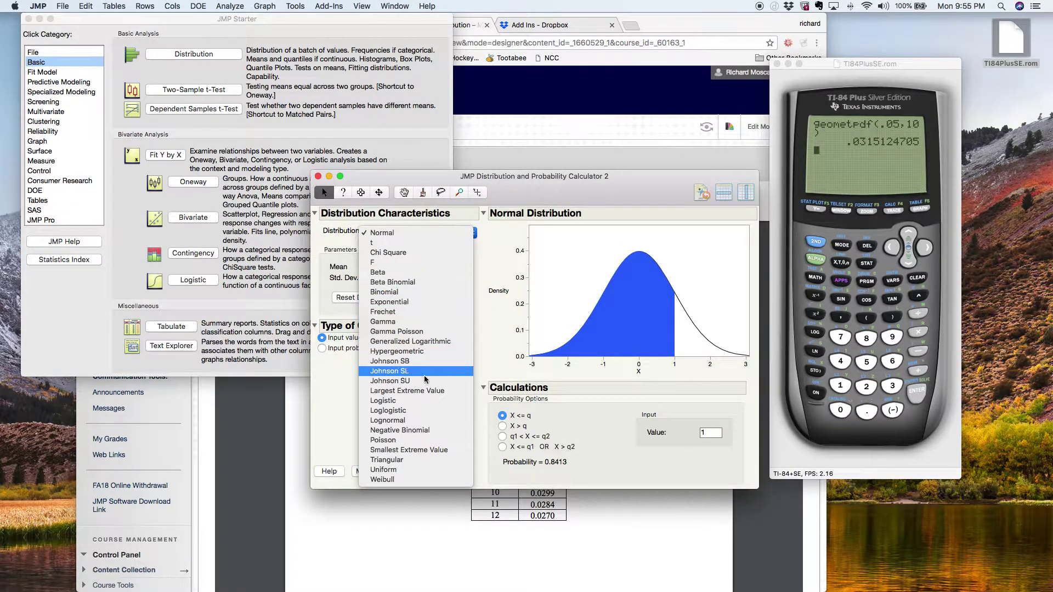
click(421, 431)
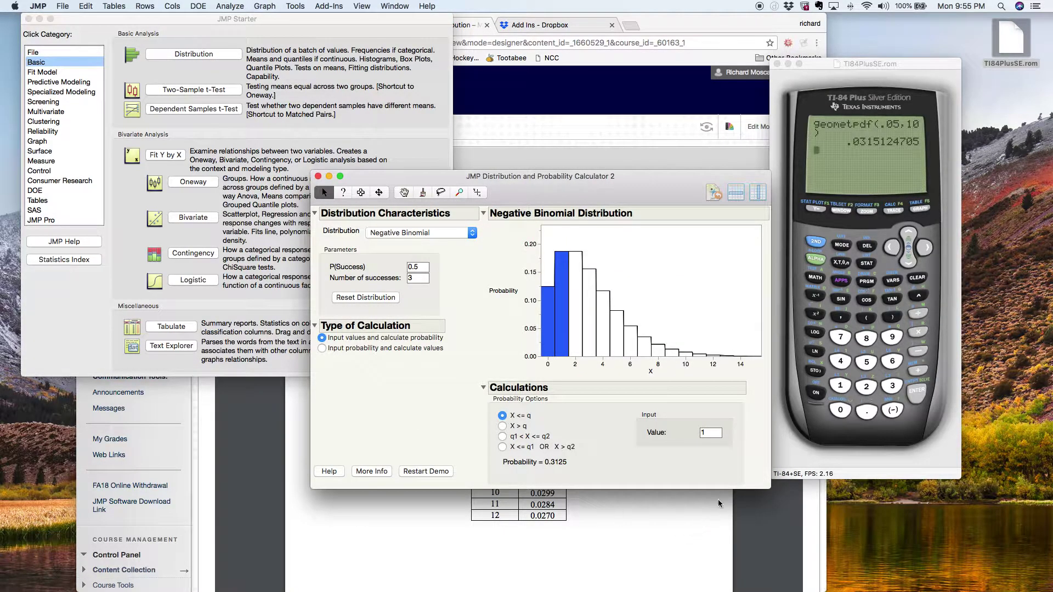
click(502, 437)
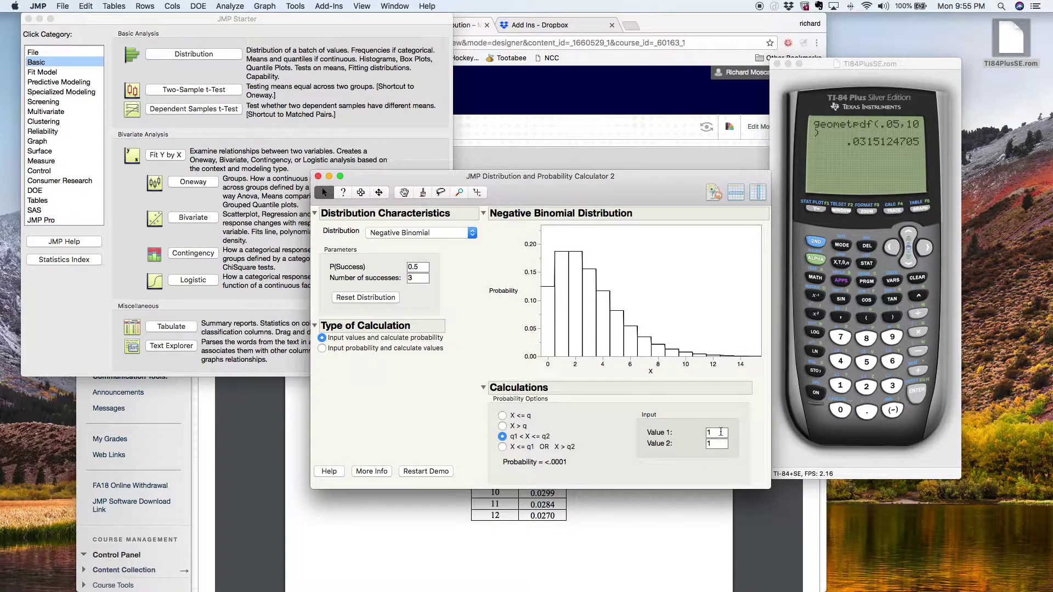
Step: Create a new data table in JMP, then reposition and enlarge its window
click(650, 556)
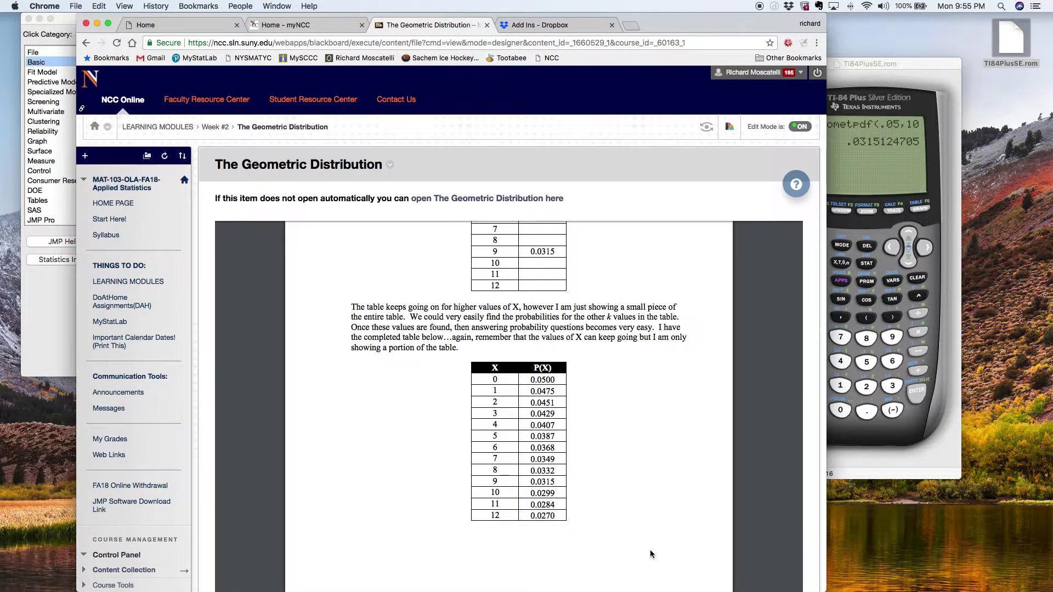
click(44, 328)
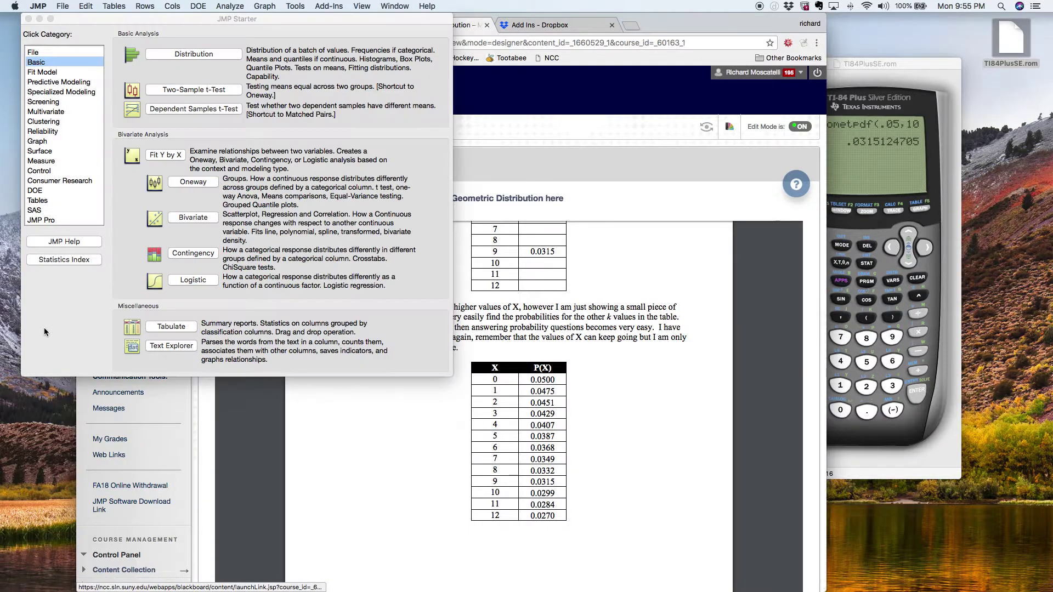
click(63, 6)
mouse_move(68, 23)
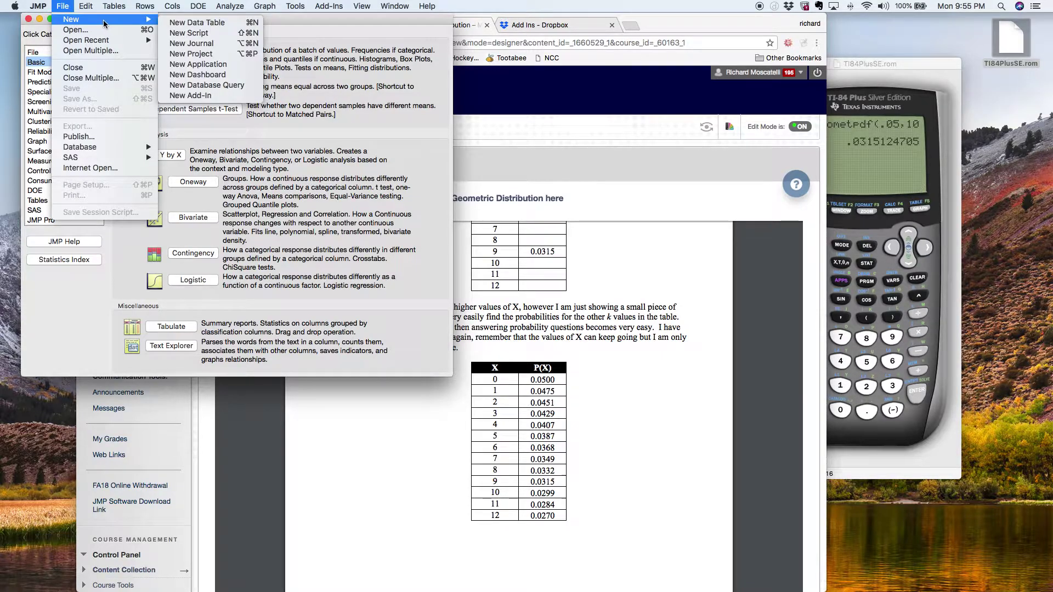
click(182, 23)
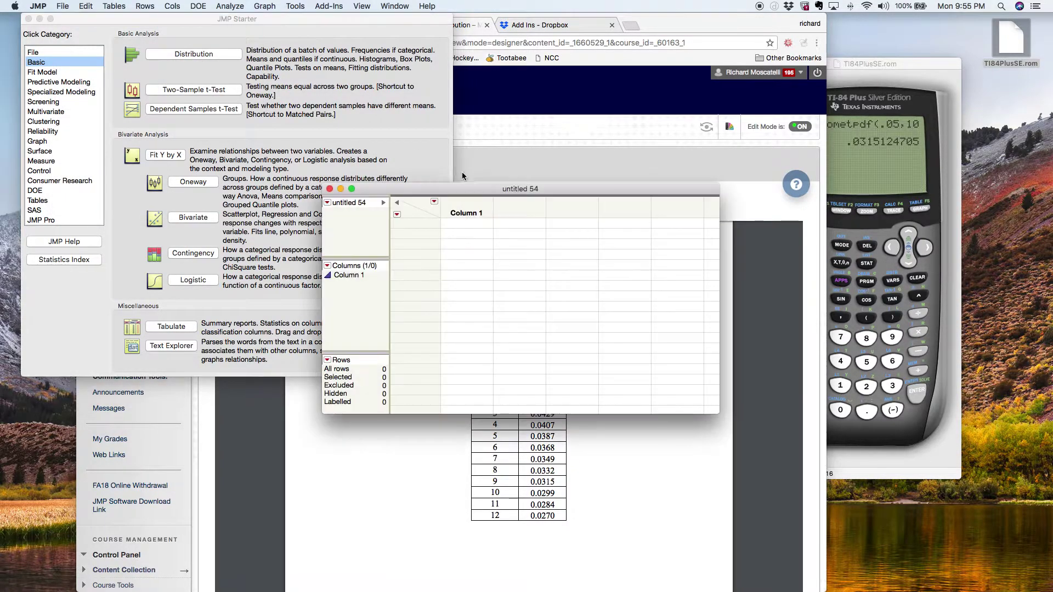
drag(548, 184, 574, 123)
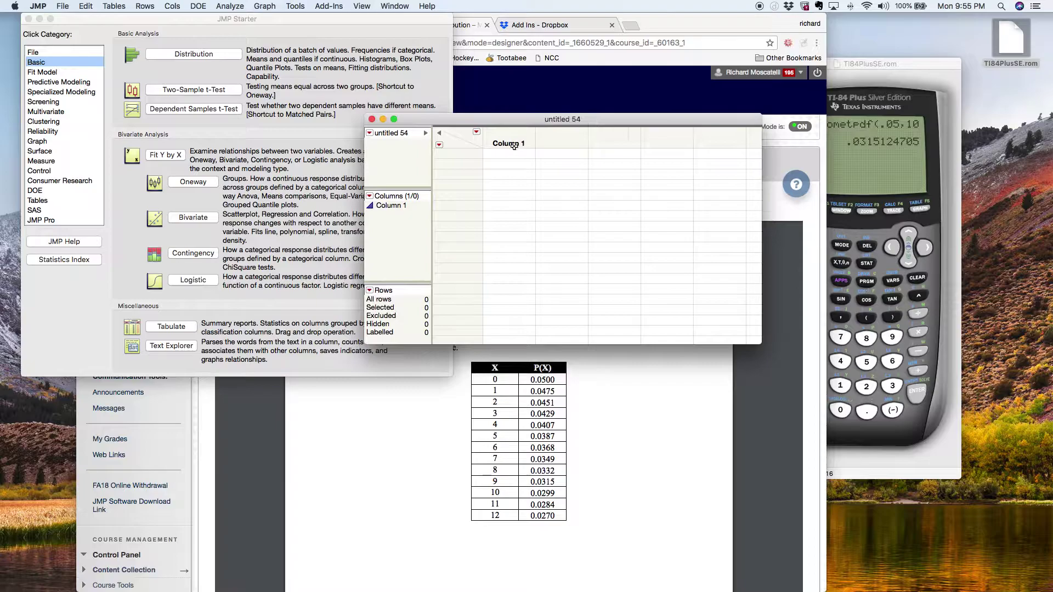
click(762, 346)
drag(761, 345, 852, 504)
drag(518, 122, 534, 59)
Step: Rename the new table's first column as X
click(530, 82)
double_click(529, 81)
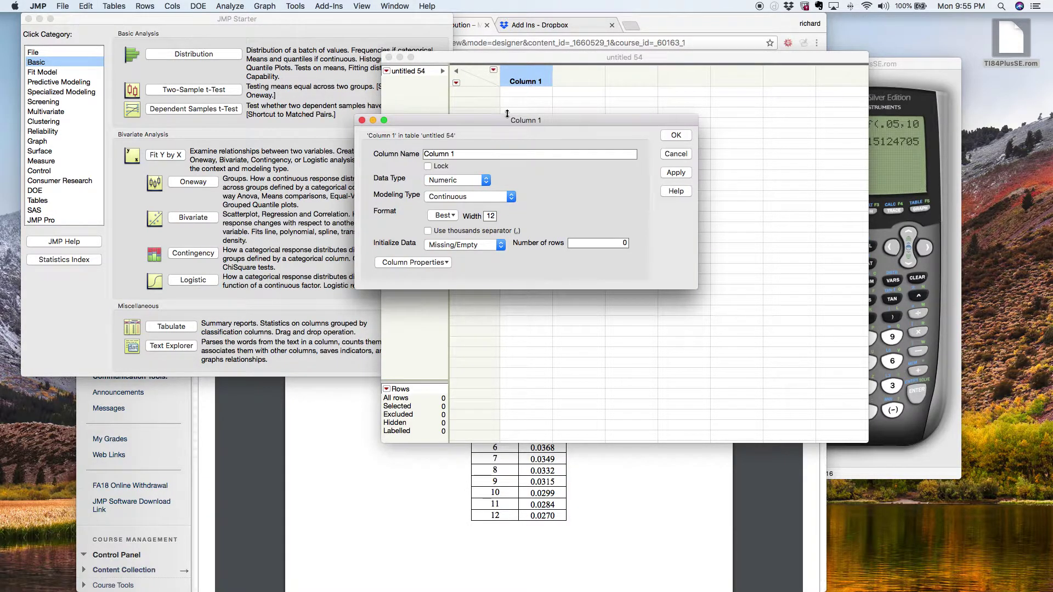
triple_click(456, 154)
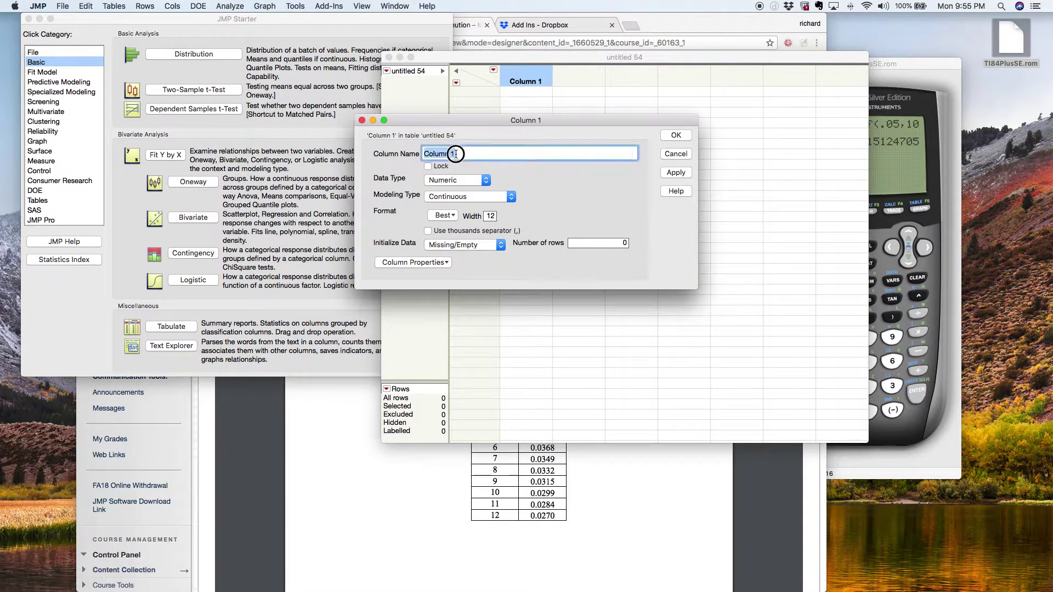
text(X)
click(675, 135)
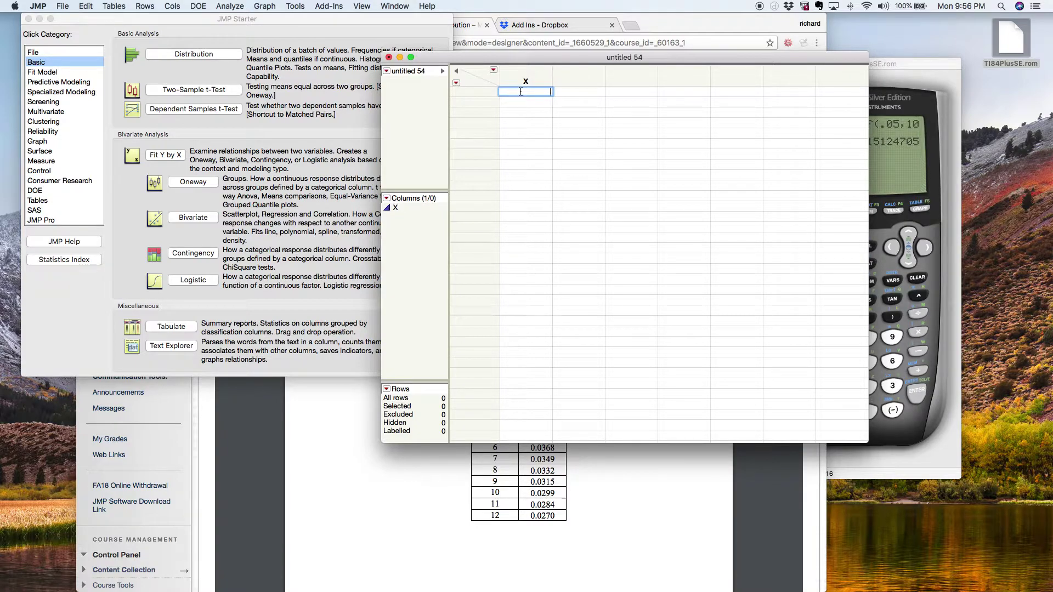
Step: Fill the X column with the whole numbers 0 through 12, keeping the document's completed probability table in view
text(0)
key(Return)
text(1)
key(Return)
text(2)
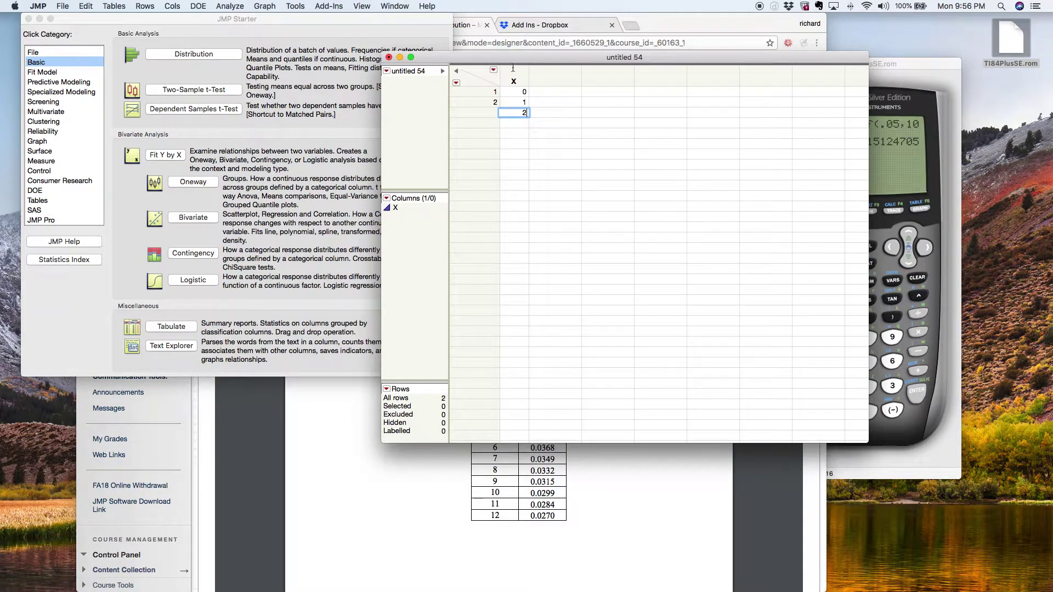
drag(514, 57, 651, 67)
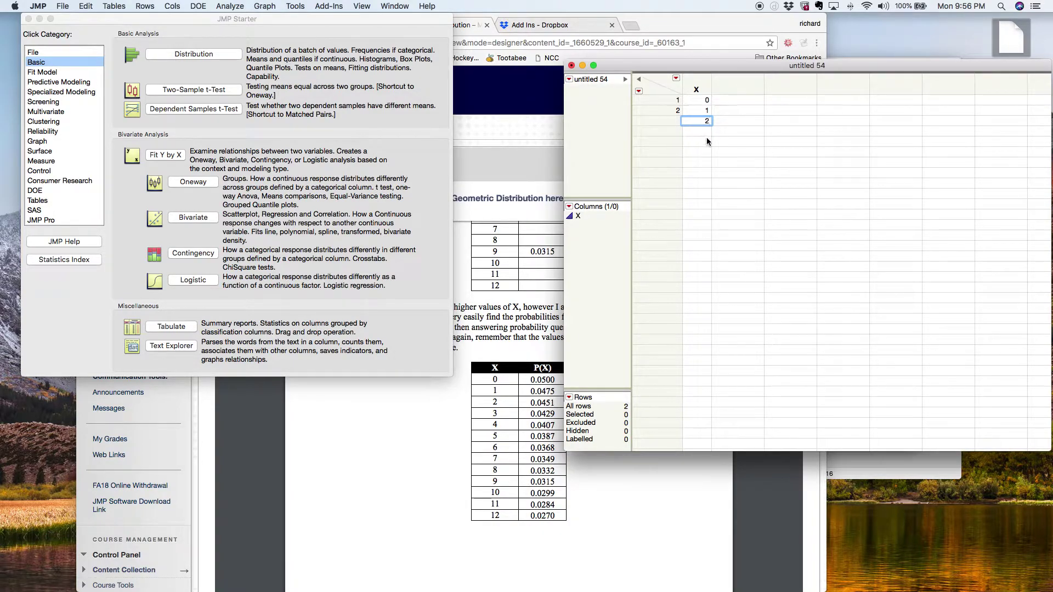
key(Return)
text(3)
key(Return)
text(4)
key(Return)
text(5)
key(Return)
text(6)
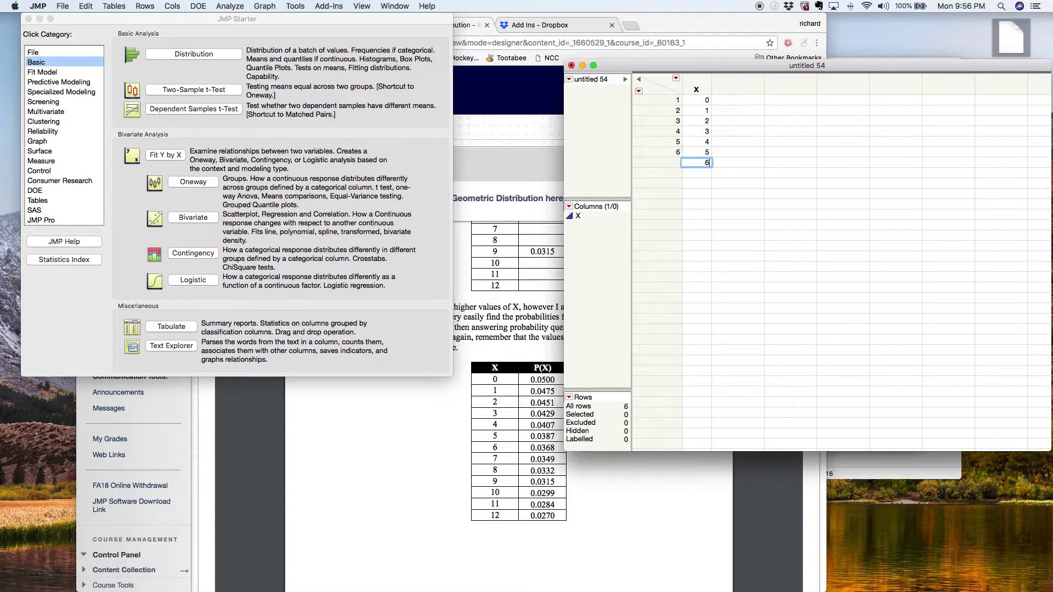
key(Return)
text(7)
key(Return)
text(8)
key(Return)
text(9)
key(Return)
text(10)
key(Return)
text(11)
key(Return)
text(12)
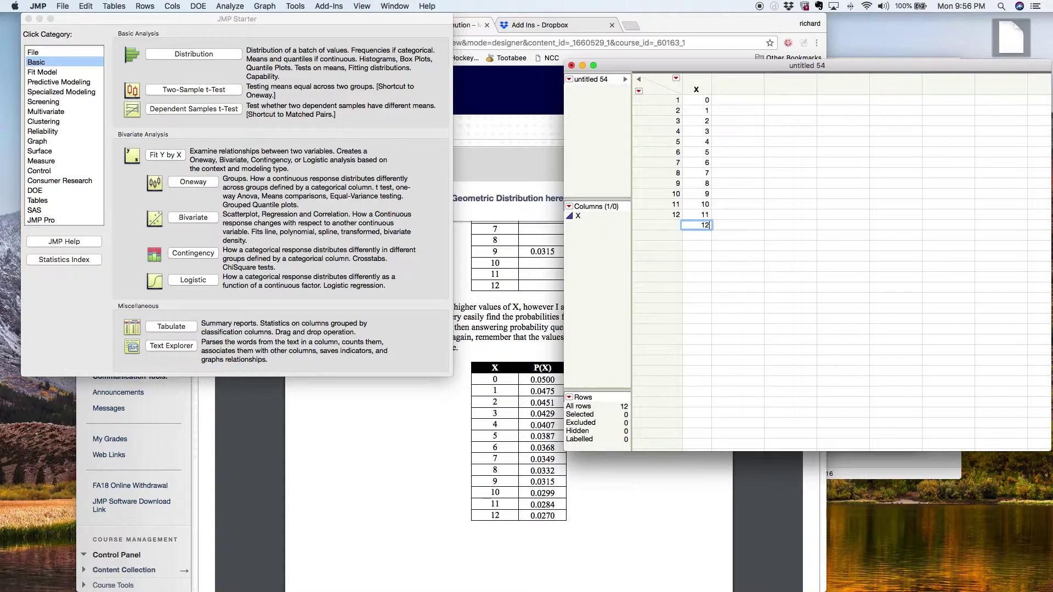
key(Return)
Step: Add a second column beside X and enter P(X) as its column name
double_click(737, 91)
double_click(735, 91)
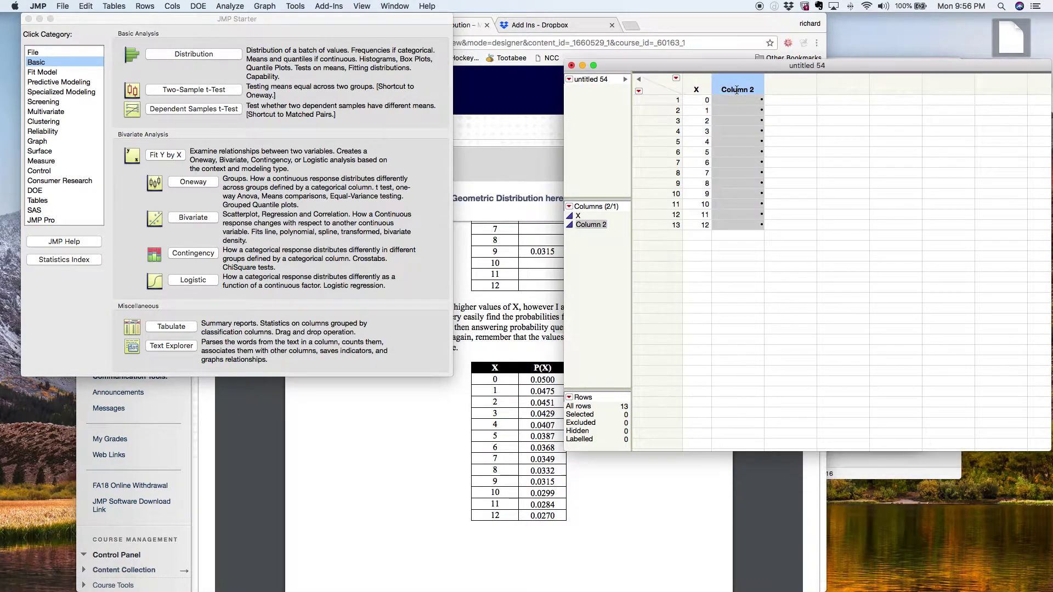
drag(504, 154, 475, 153)
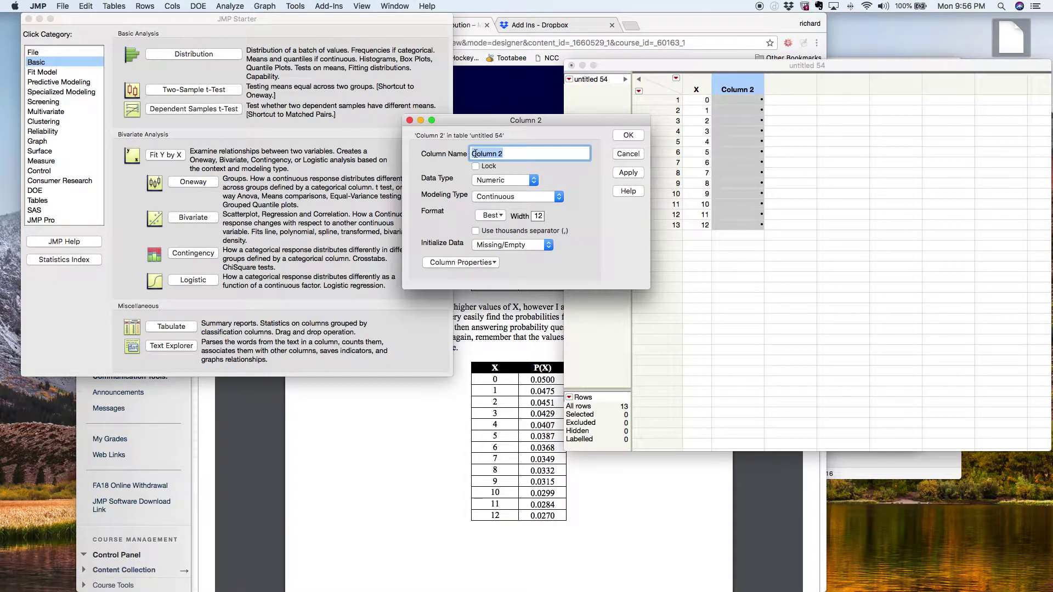
text(P(X)
Step: Add a Formula property to the P(X) column and insert the discrete Neg Binomial Probability function in its formula
click(477, 263)
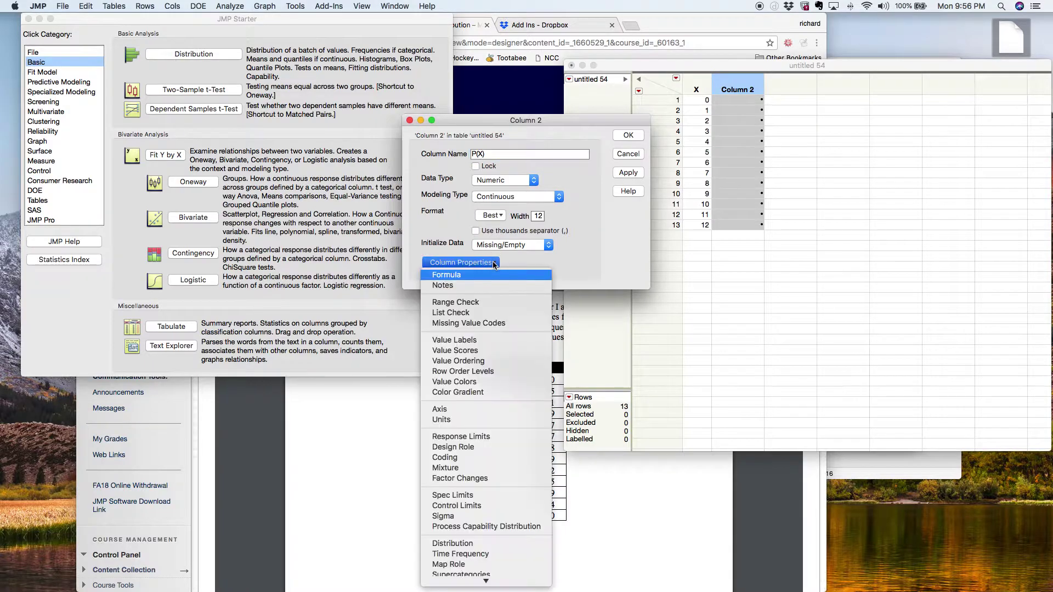
click(446, 276)
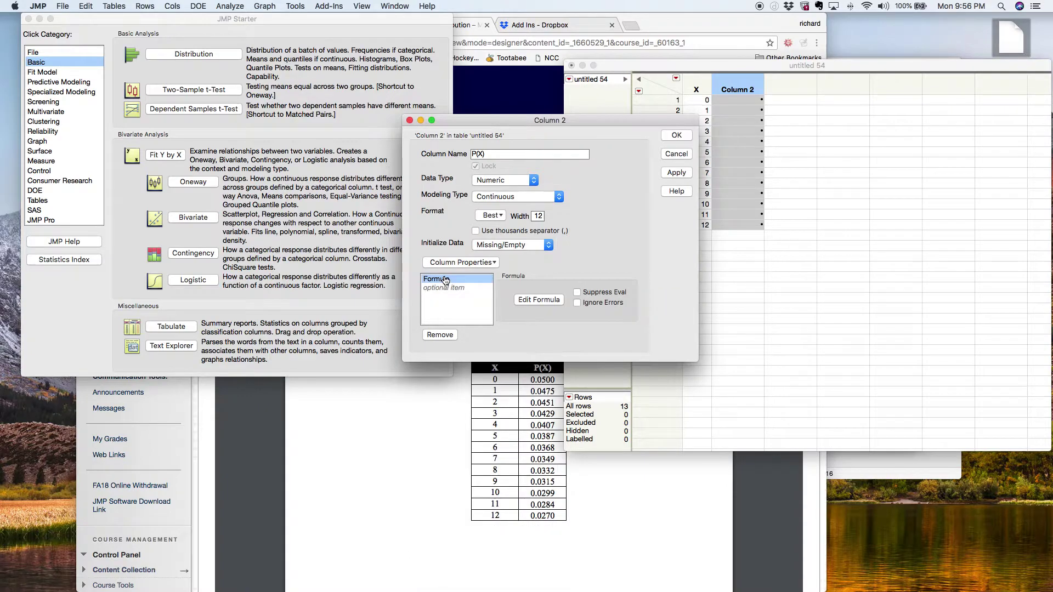
drag(482, 120, 412, 82)
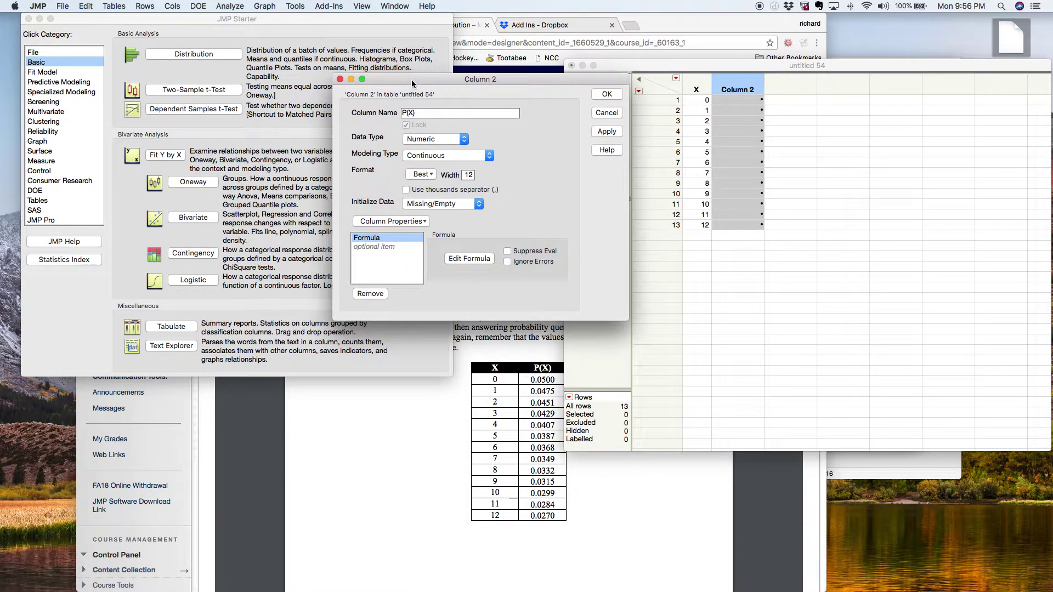
click(458, 265)
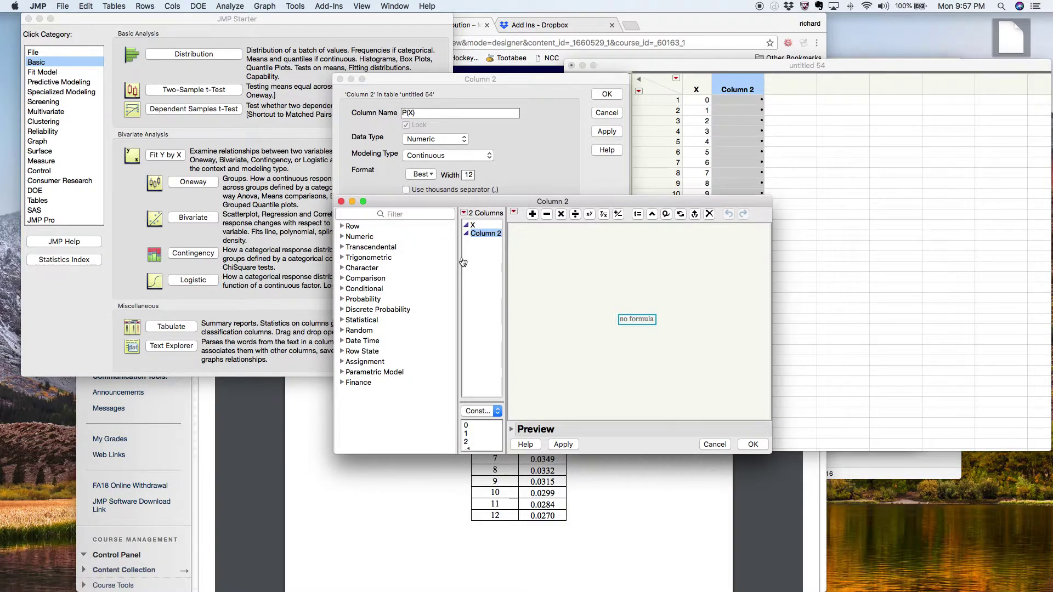
click(342, 309)
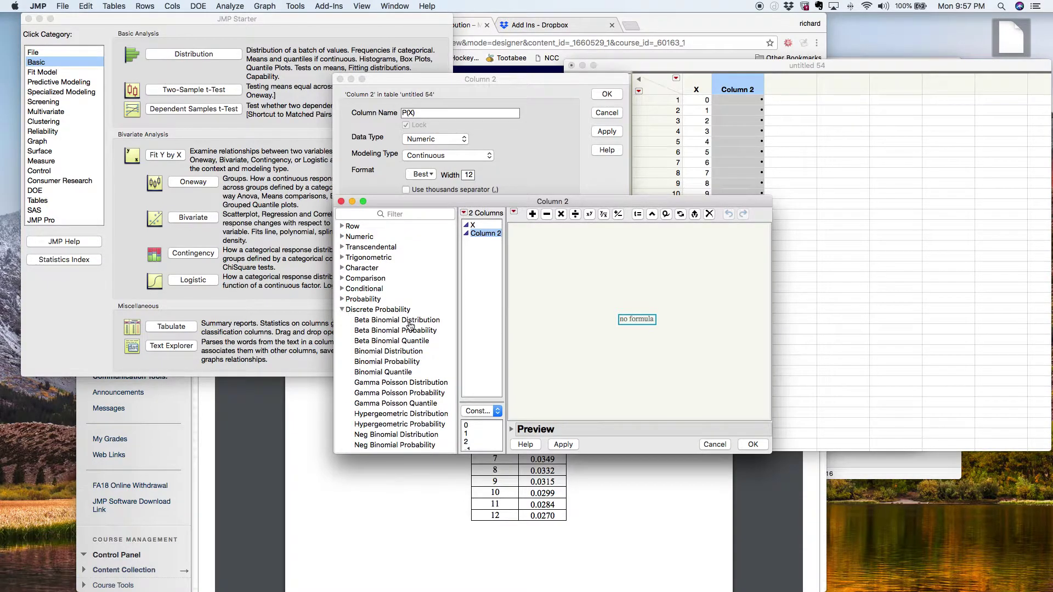
scroll(409, 326, down, 5)
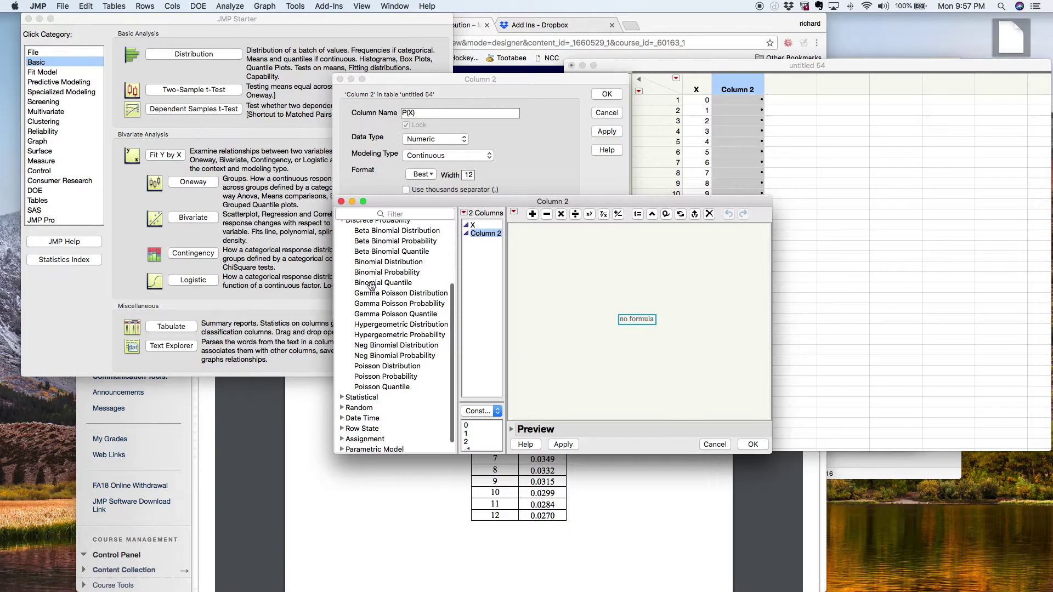
click(389, 356)
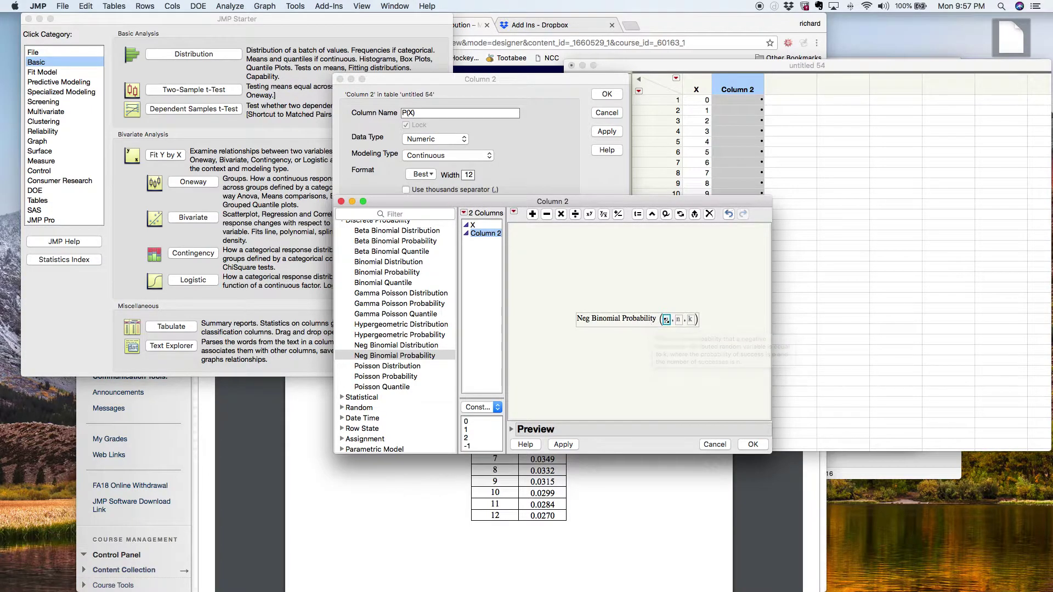
Step: Complete the Neg Binomial Probability formula with p = 0.05, n = 1 and the X column as k, and accept it
click(666, 321)
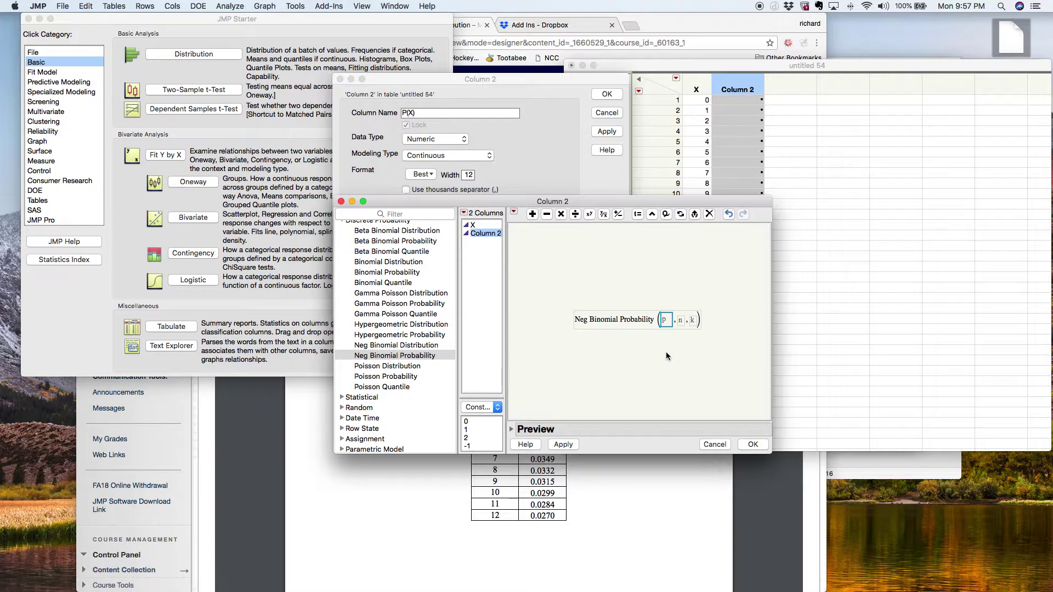
text(.05)
key(Return)
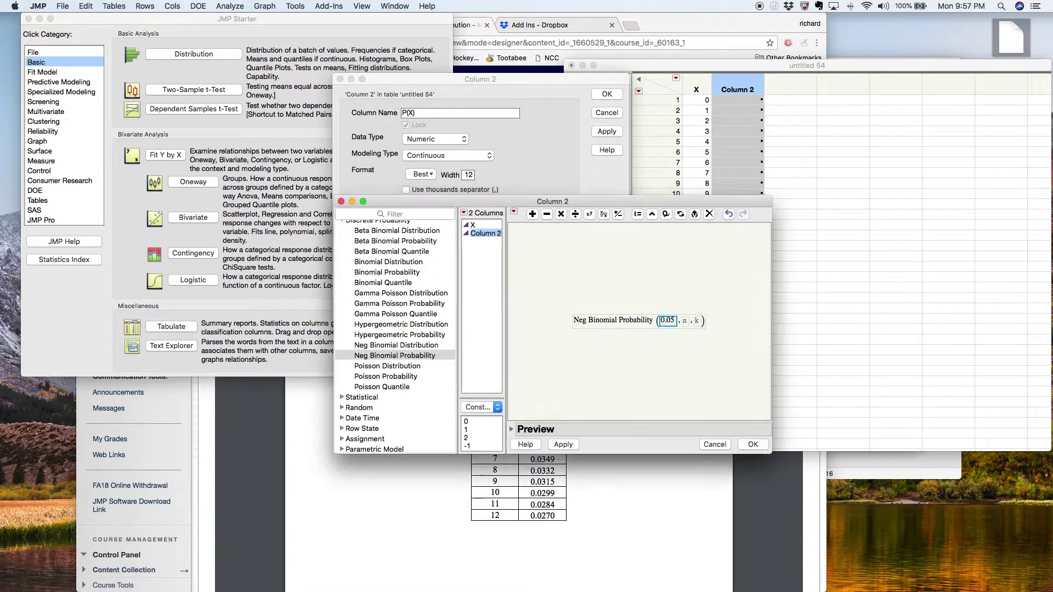
click(684, 320)
text(1)
key(Return)
mouse_move(698, 330)
drag(505, 249, 527, 249)
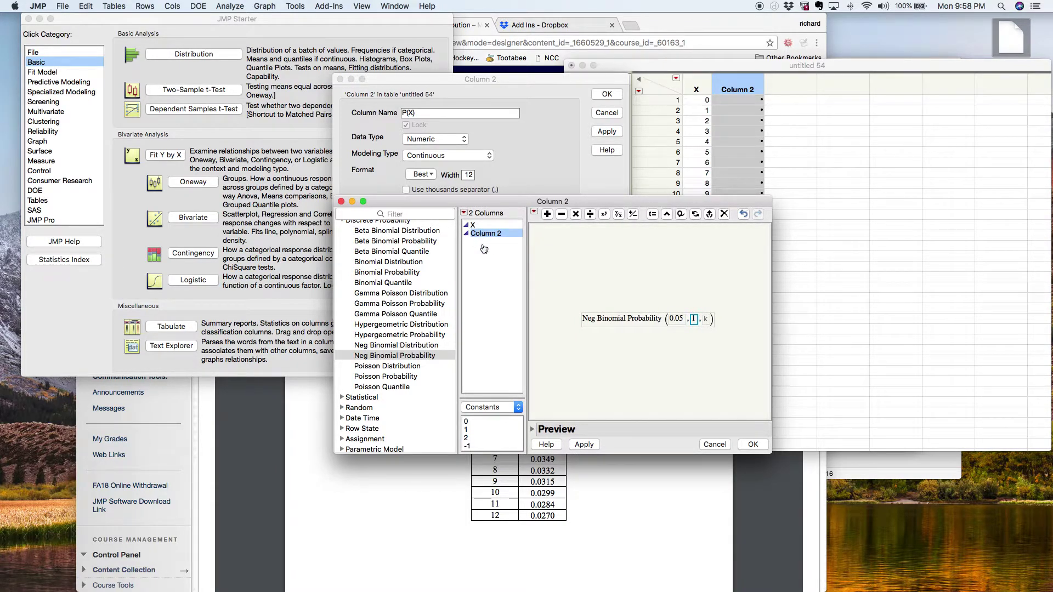
click(707, 320)
click(472, 226)
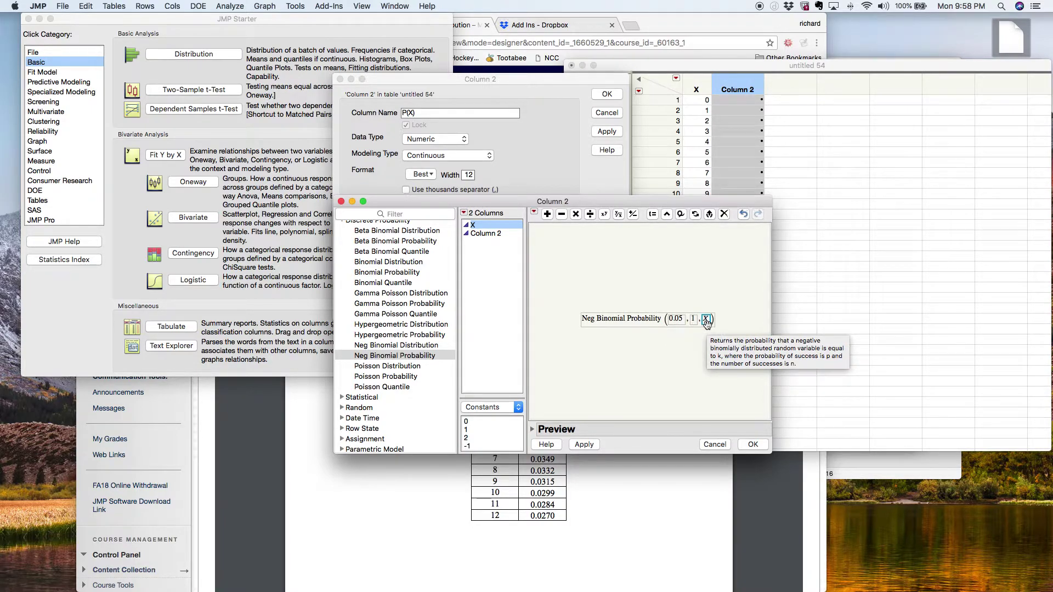
click(754, 445)
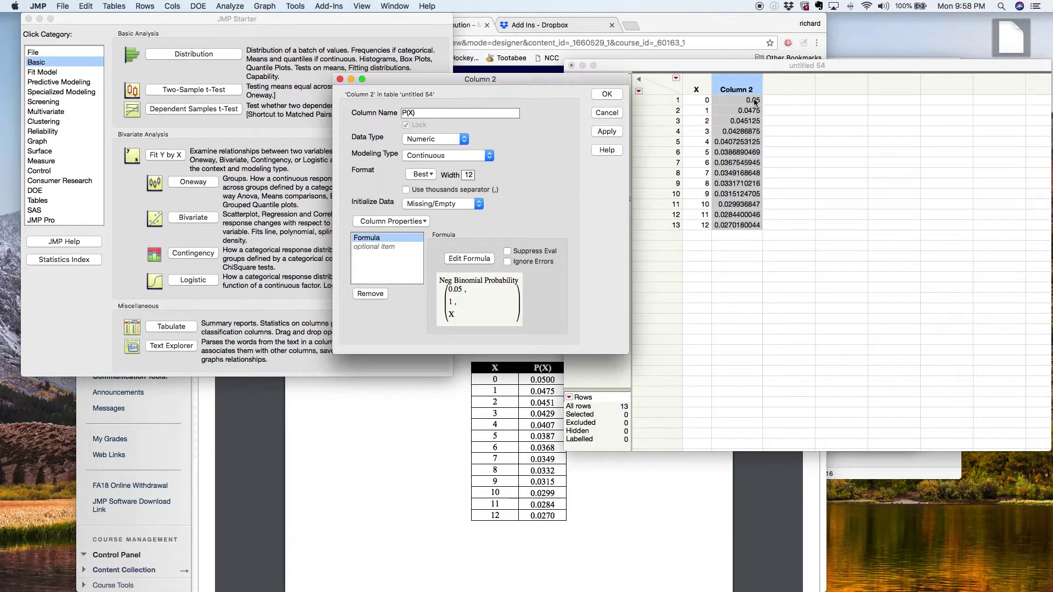
Step: Uncover the data table to compare its probabilities with the document's, and accept the P(X) column settings
drag(541, 76, 380, 69)
drag(634, 67, 636, 64)
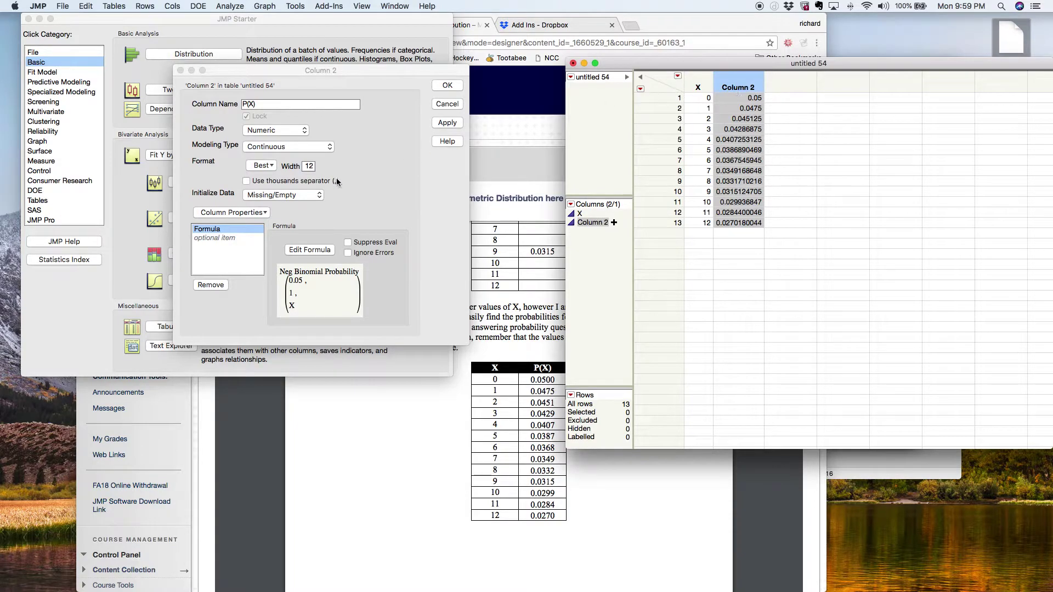
click(448, 86)
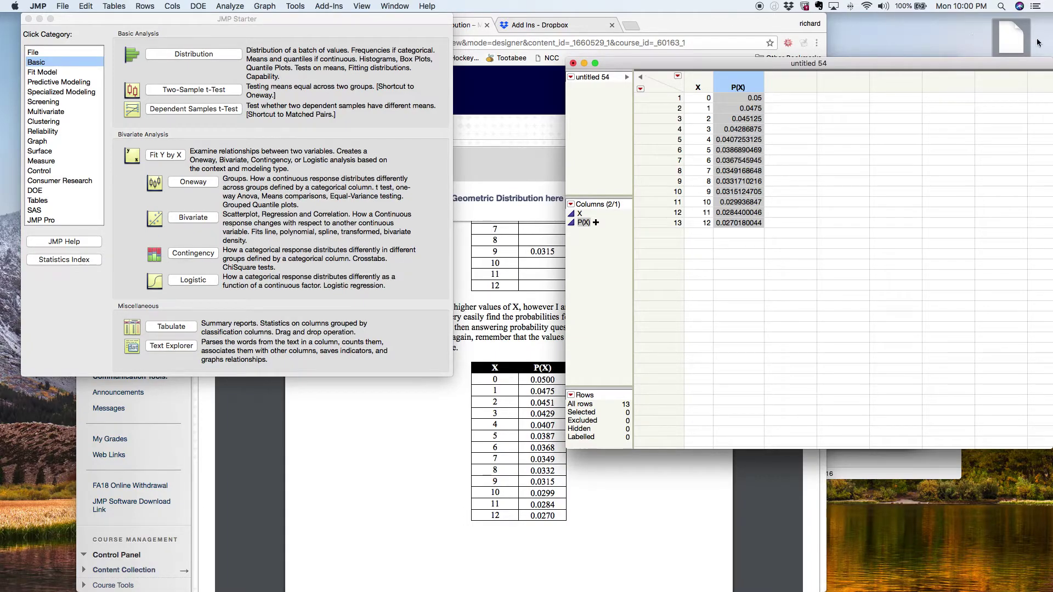
Step: Move the data table aside, open another Distribution Calculator, and set its distribution to Negative Binomial
drag(914, 64, 906, 147)
click(329, 6)
mouse_move(336, 31)
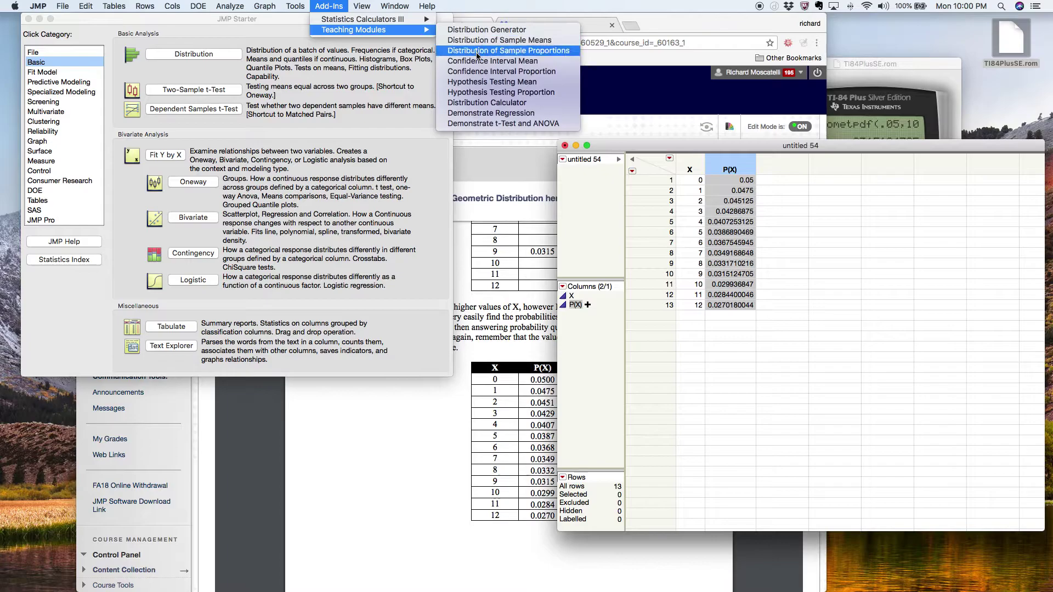
click(476, 105)
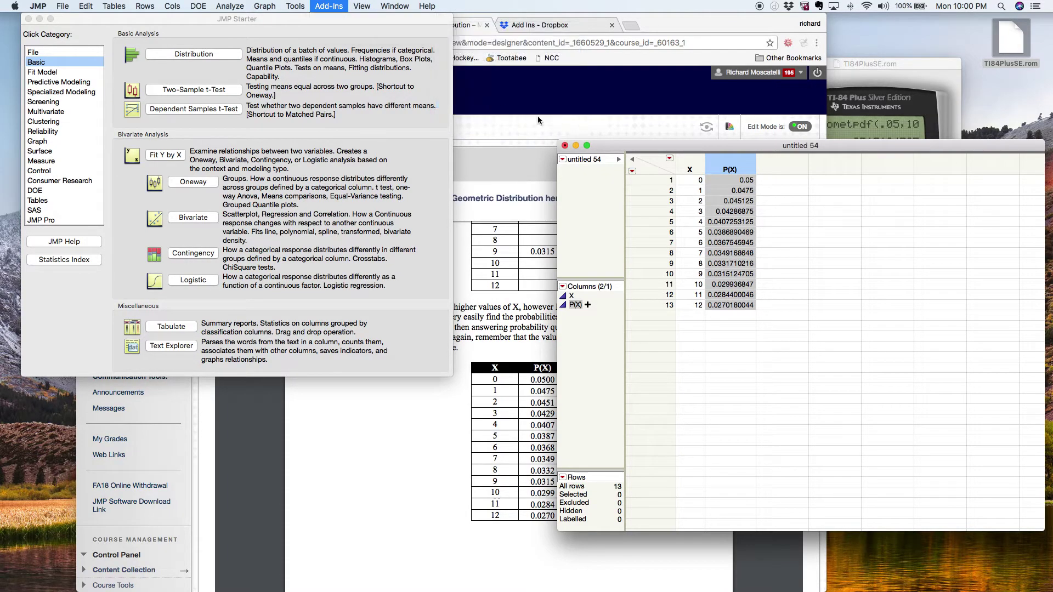
drag(682, 197, 681, 103)
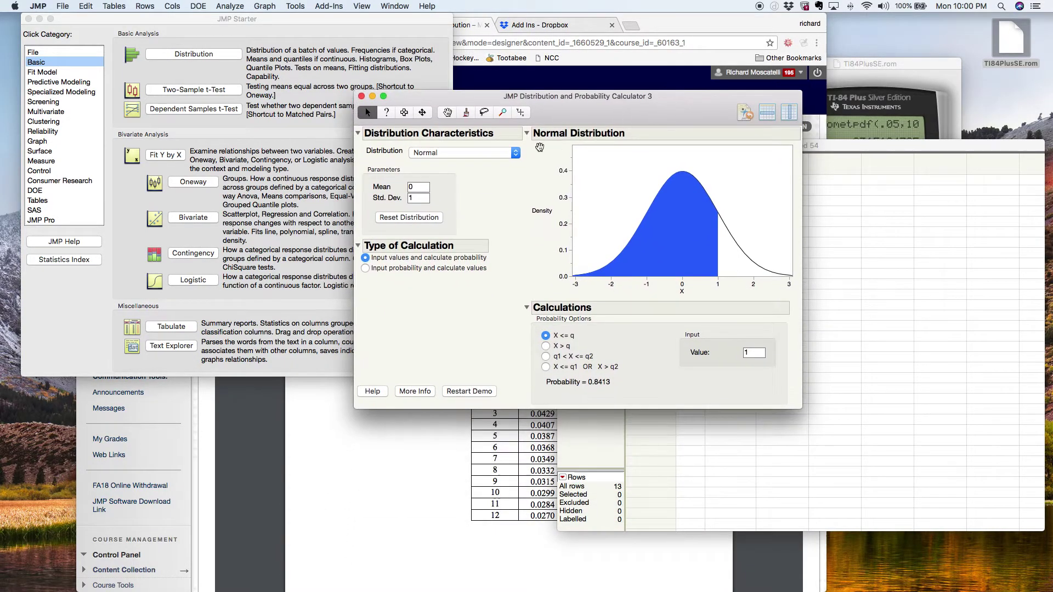
click(464, 154)
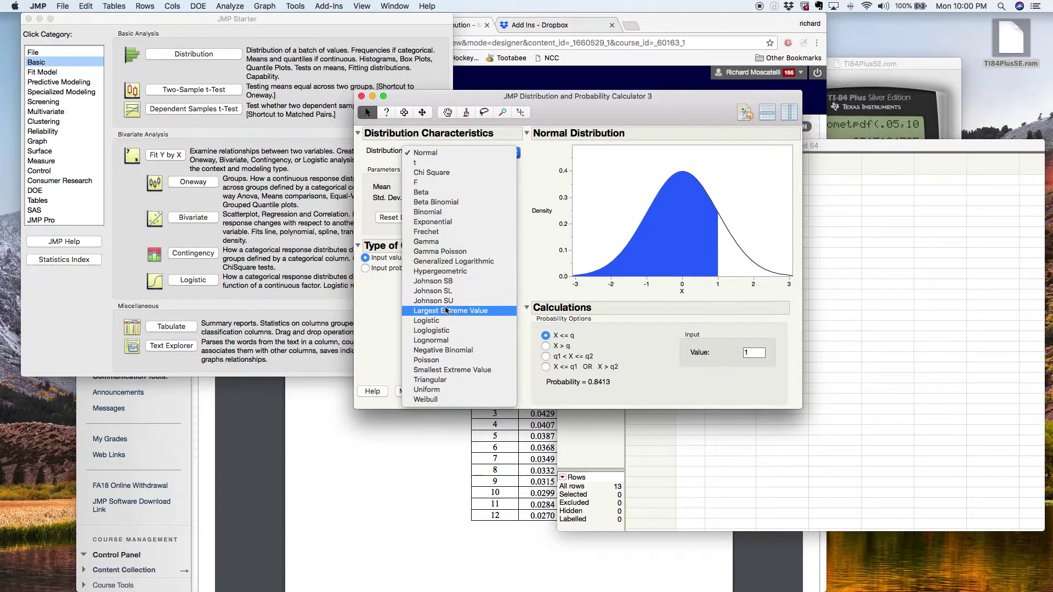
click(440, 350)
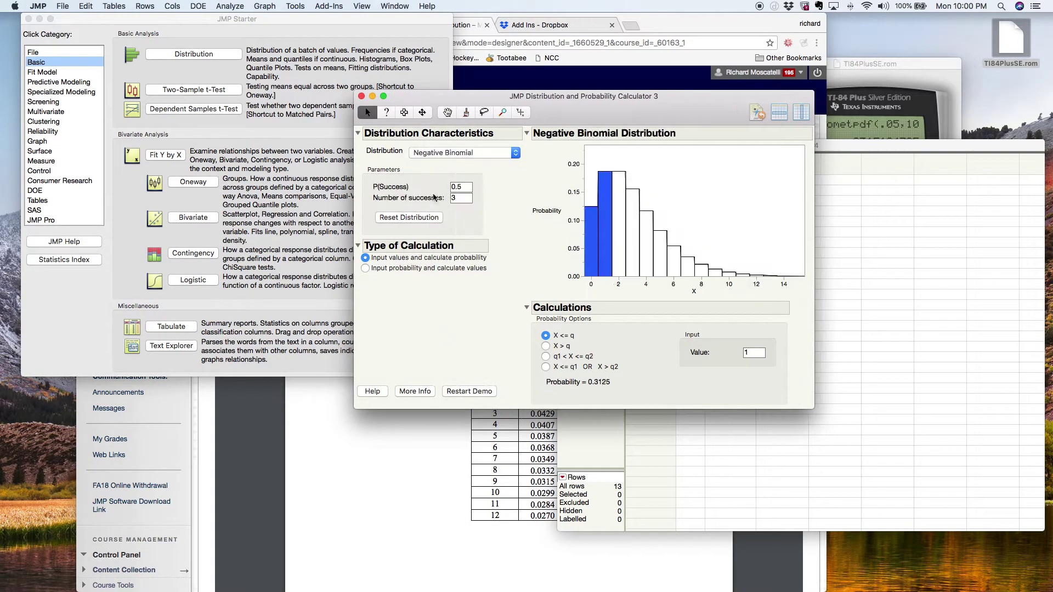
Step: Set P(Success) to .05 and the number of successes to 1, and place the calculator beside the data table
click(463, 187)
text(.05)
click(463, 198)
text(1)
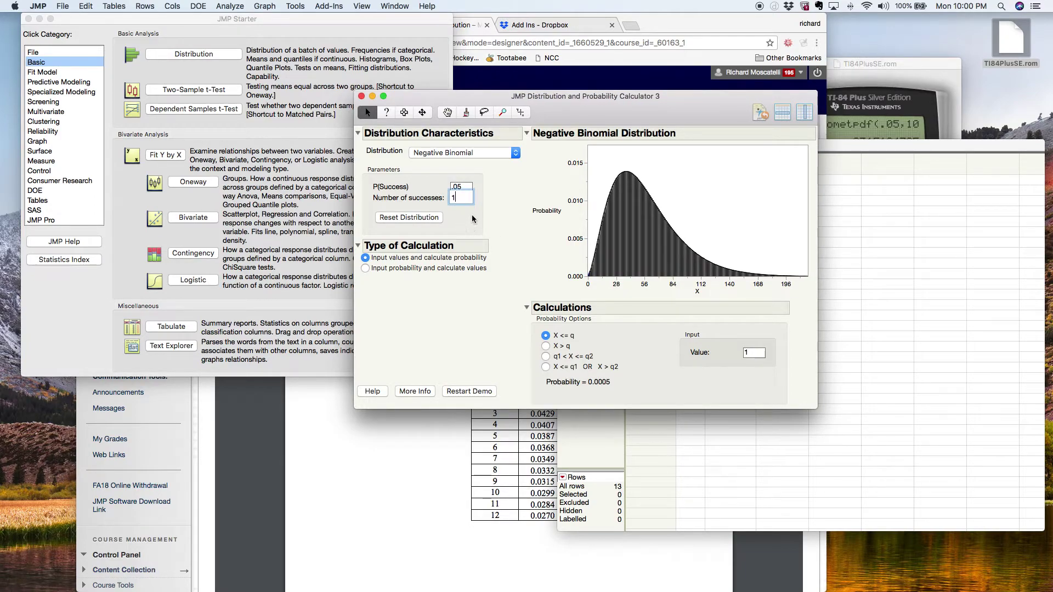
key(Return)
click(467, 188)
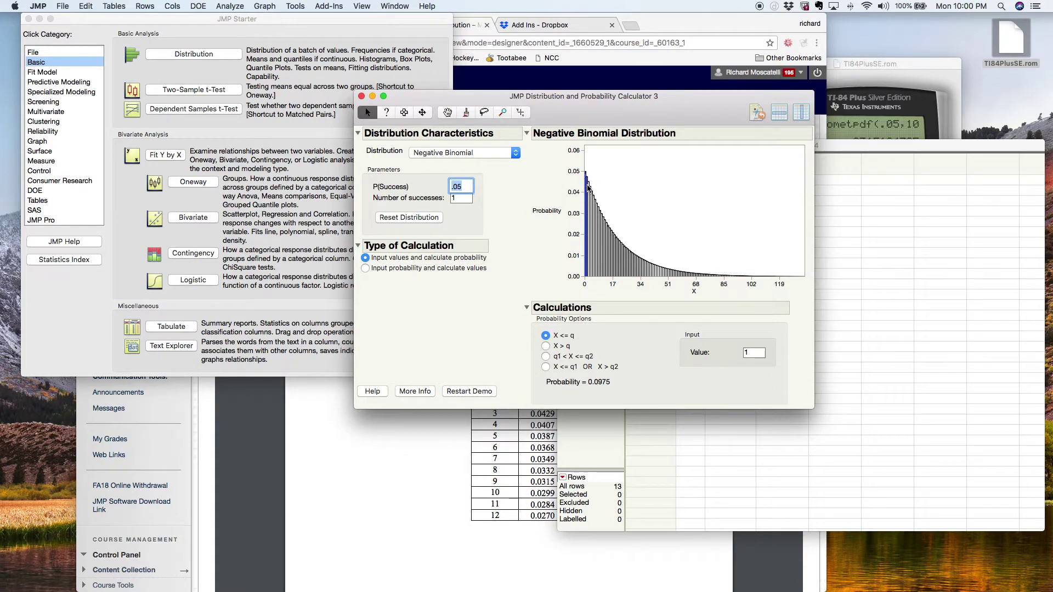
drag(628, 99, 393, 88)
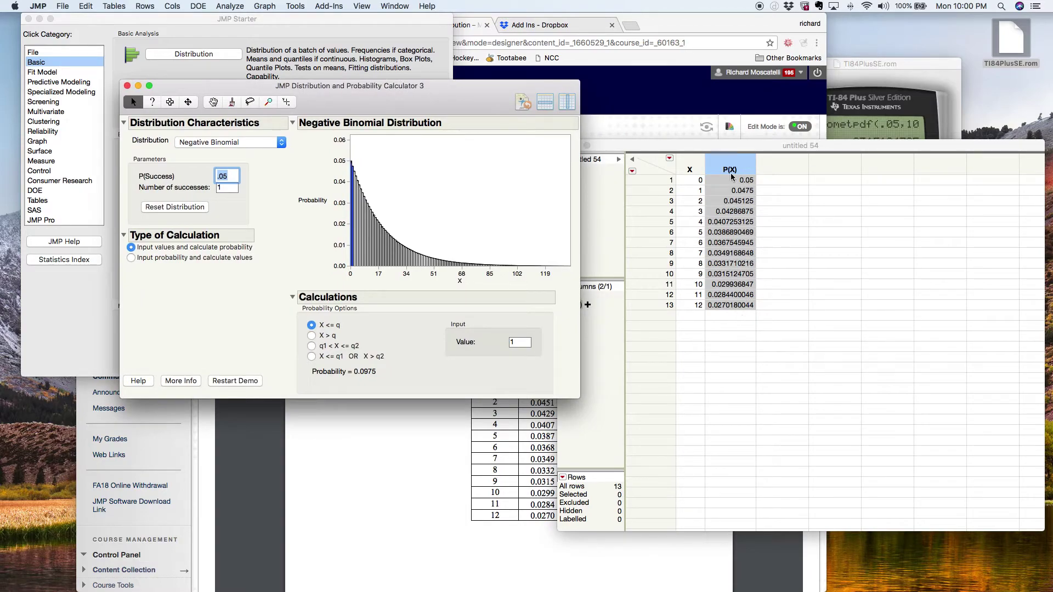